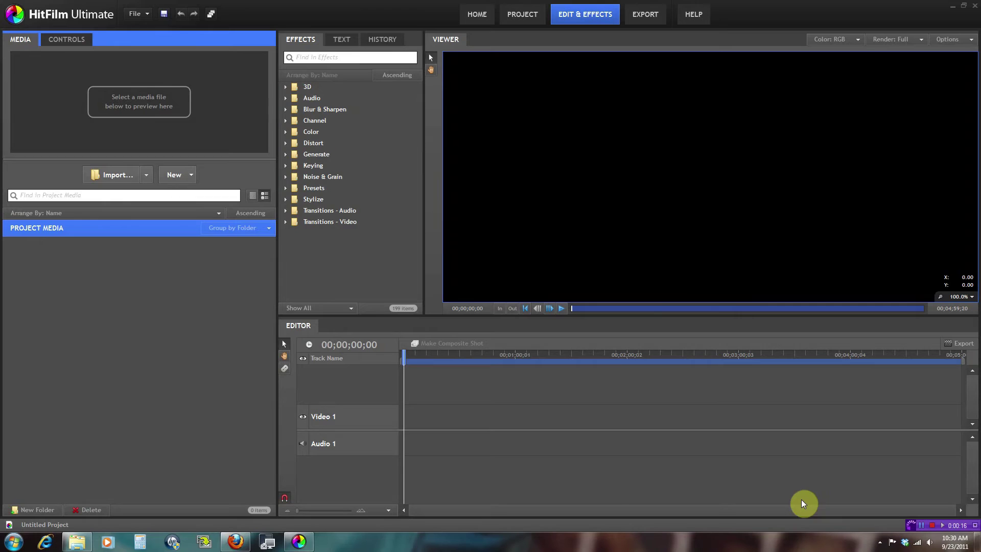
Step: Look over the Handgun Bullet Shells texture pack on the RodyPolis page, then return to HitFilm
{"action": "left_click", "coordinate": [235, 541]}
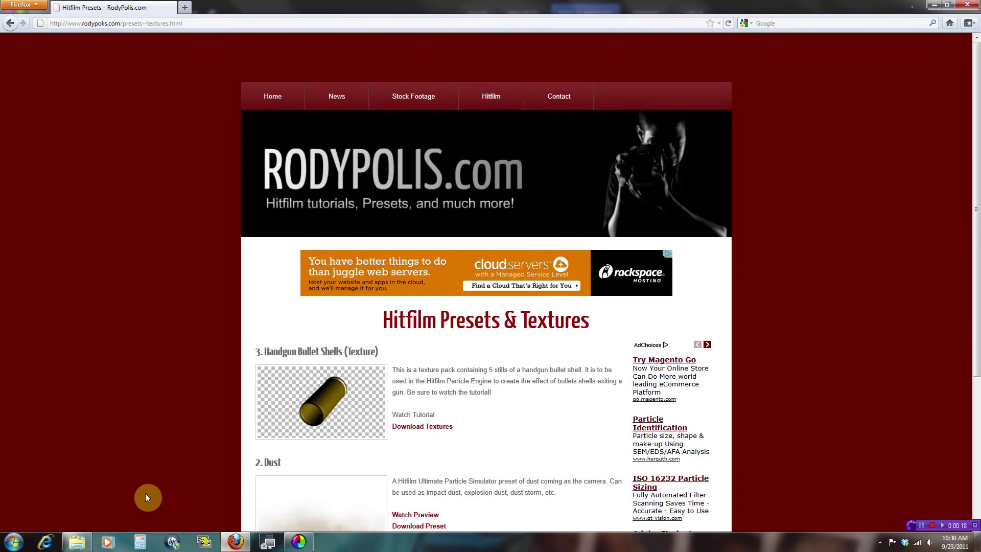
{"action": "scroll", "coordinate": [174, 430], "scroll_direction": "down", "scroll_amount": 4}
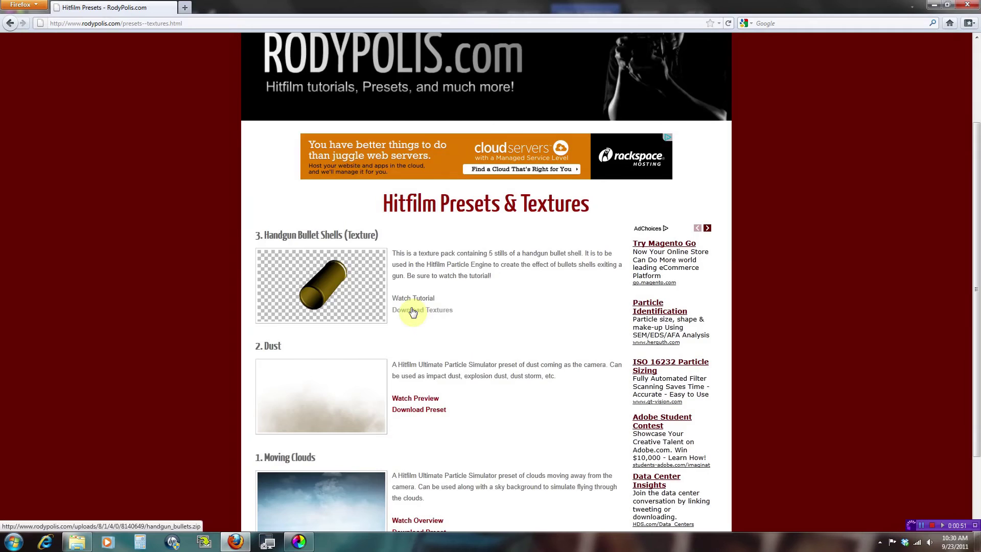
{"action": "left_click", "coordinate": [299, 543]}
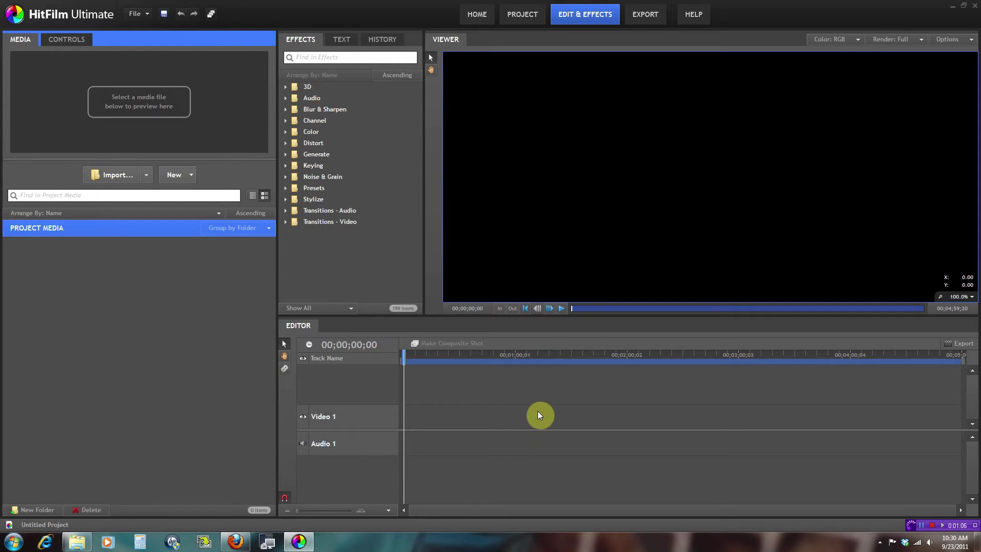
Step: Create a new composite shot, Composite Shot 1
{"action": "left_click", "coordinate": [174, 175]}
{"action": "left_click", "coordinate": [181, 195]}
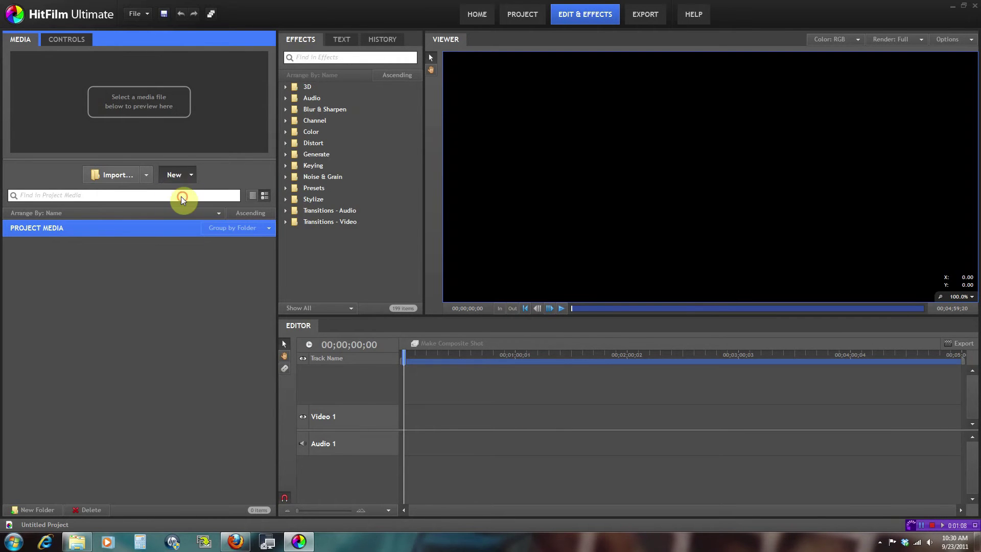
{"action": "left_click", "coordinate": [547, 369]}
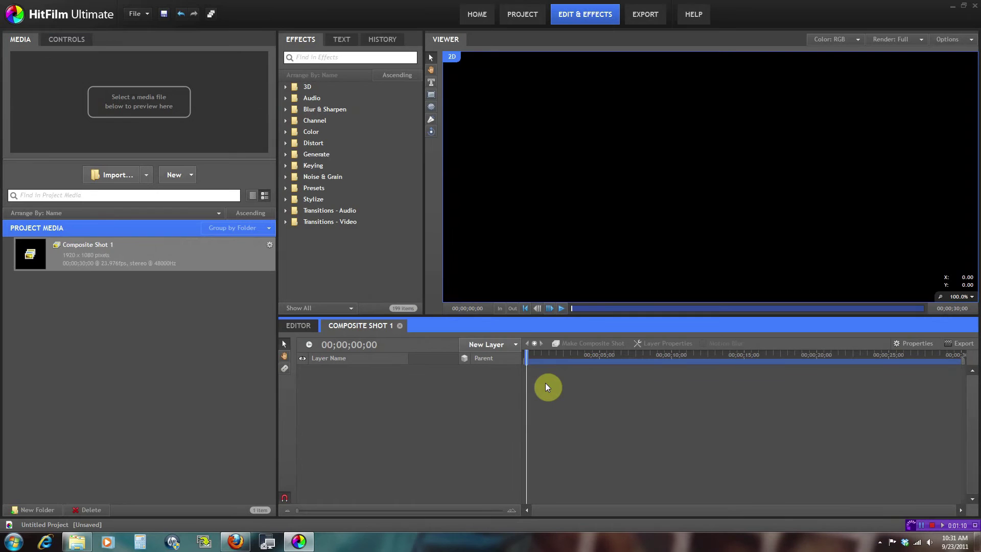
Step: Add a Particle Simulator layer with a camera to the shot and scrub to see particles
{"action": "scroll", "coordinate": [550, 274], "scroll_direction": "down", "scroll_amount": 2}
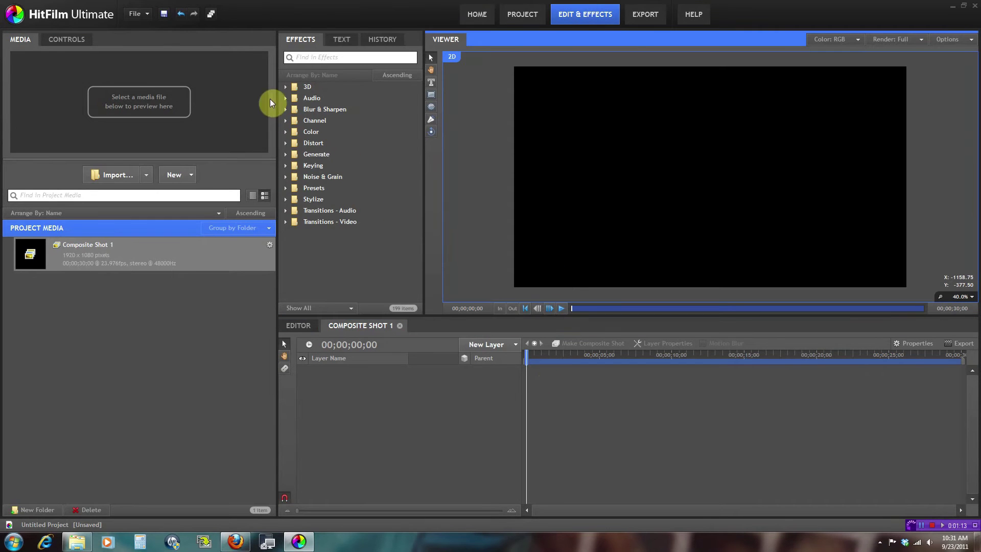
{"action": "left_click", "coordinate": [285, 86]}
{"action": "left_click_drag", "start_coordinate": [326, 177], "coordinate": [330, 377]}
{"action": "left_click", "coordinate": [552, 284]}
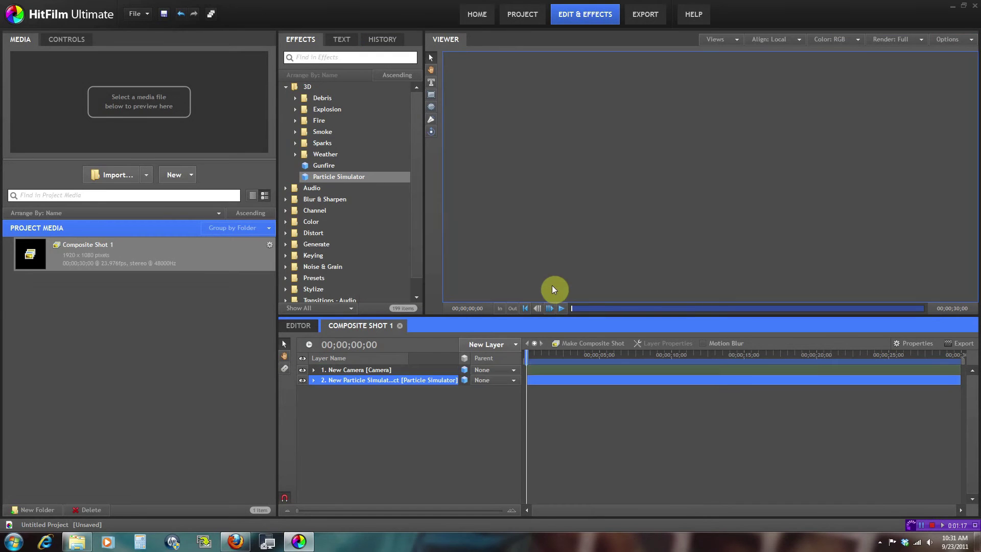
{"action": "left_click", "coordinate": [540, 287]}
{"action": "scroll", "coordinate": [539, 287], "scroll_direction": "down", "scroll_amount": 2}
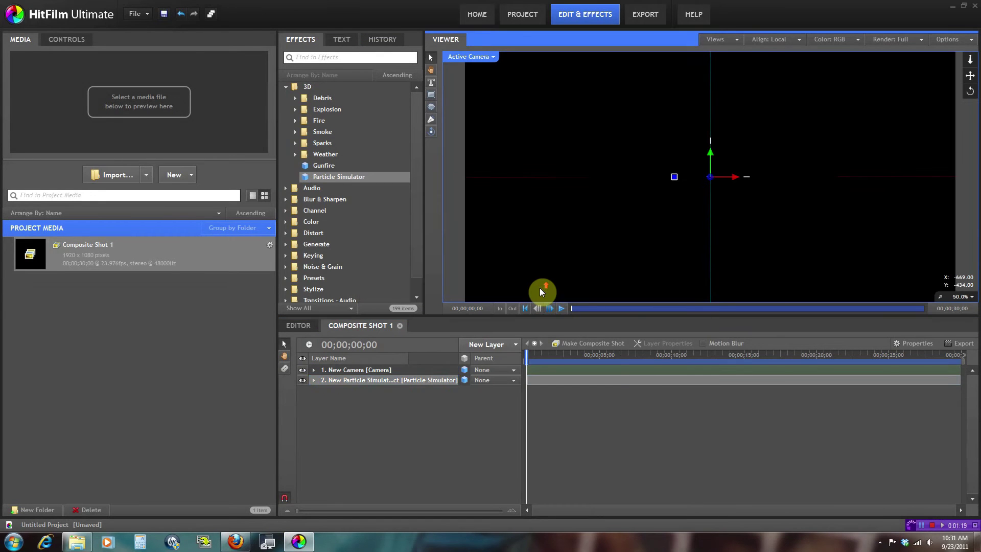
{"action": "left_click_drag", "start_coordinate": [531, 356], "coordinate": [552, 364]}
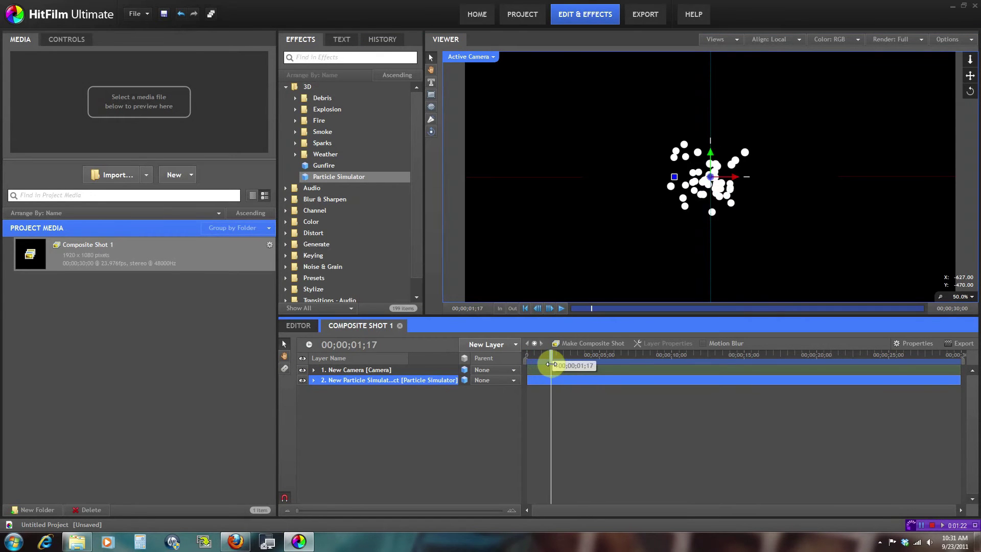
Step: Expand the Particle Simulator controls down to Emitter > Particle System > Appearance
{"action": "left_click", "coordinate": [67, 40]}
{"action": "left_click", "coordinate": [8, 108]}
{"action": "left_click", "coordinate": [19, 118]}
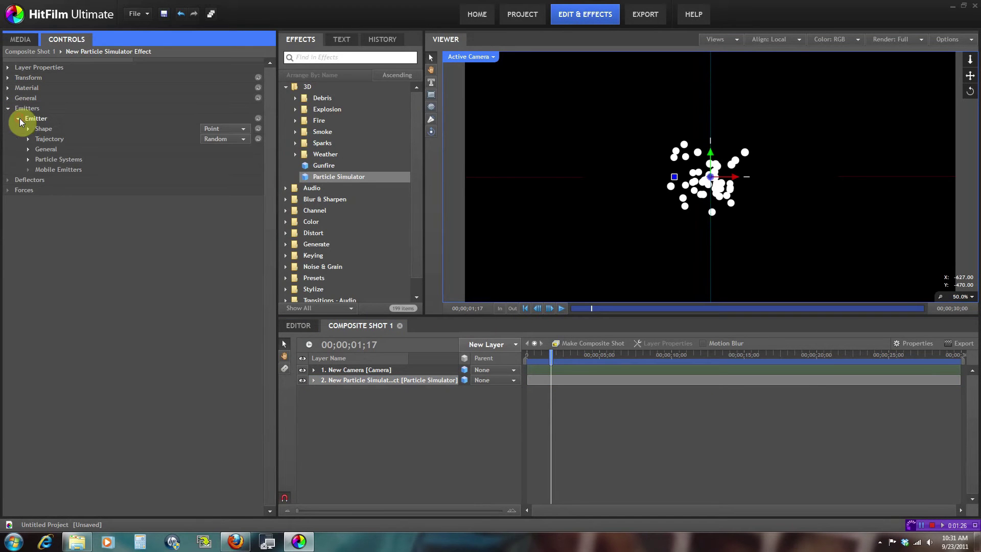
{"action": "left_click", "coordinate": [30, 159]}
{"action": "left_click", "coordinate": [29, 159]}
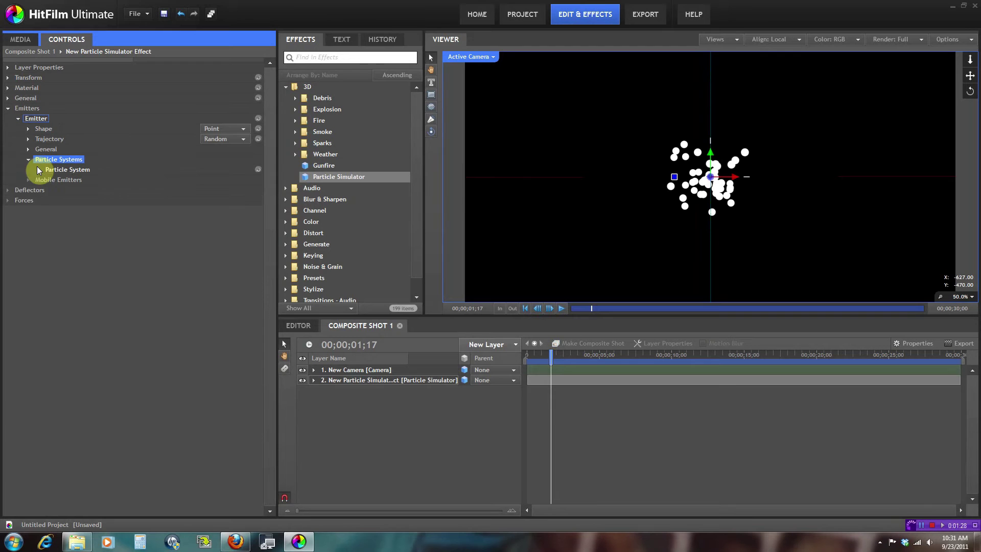
{"action": "left_click", "coordinate": [38, 169]}
{"action": "left_click", "coordinate": [48, 190]}
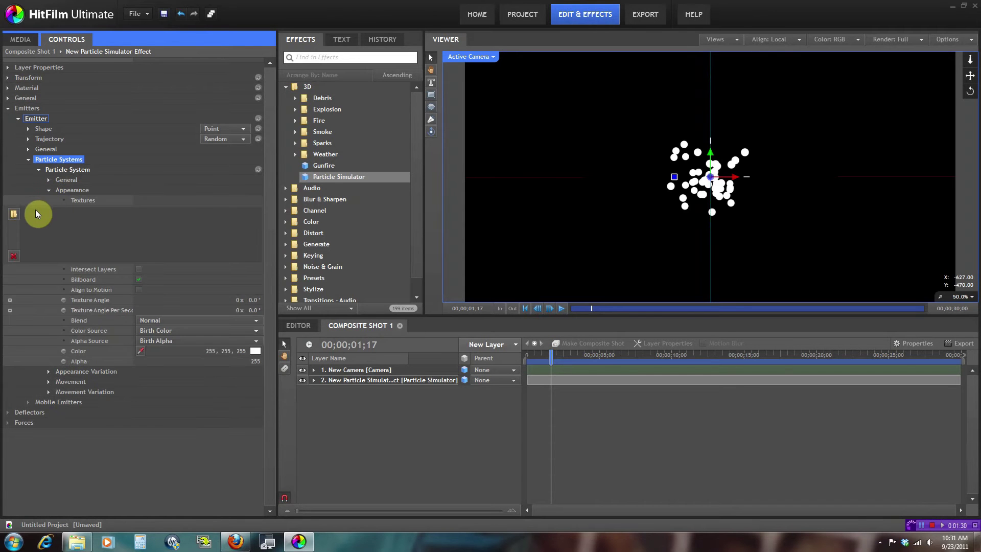
Step: Import BulletHandgun1–5 as the particle textures
{"action": "left_click", "coordinate": [18, 214]}
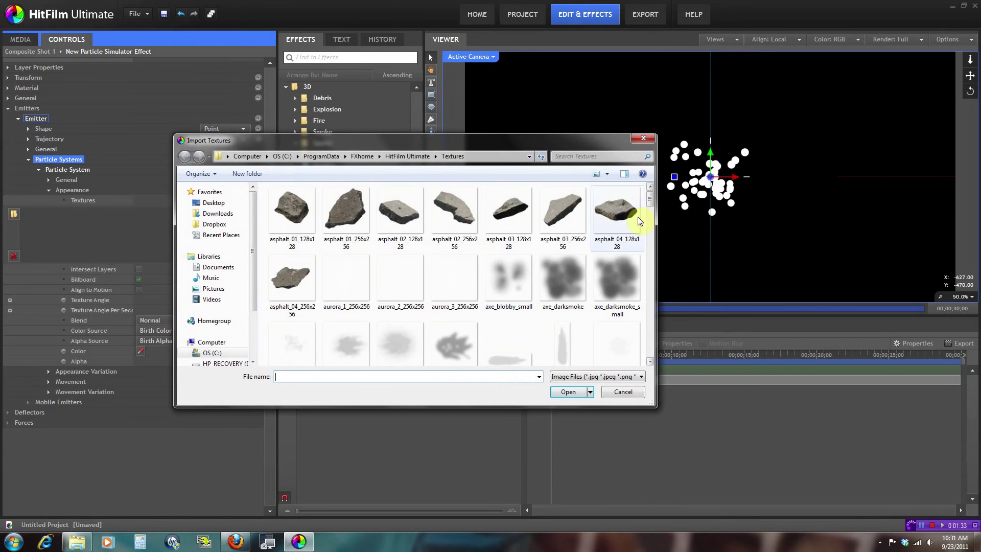
{"action": "left_click_drag", "start_coordinate": [650, 204], "coordinate": [650, 233]}
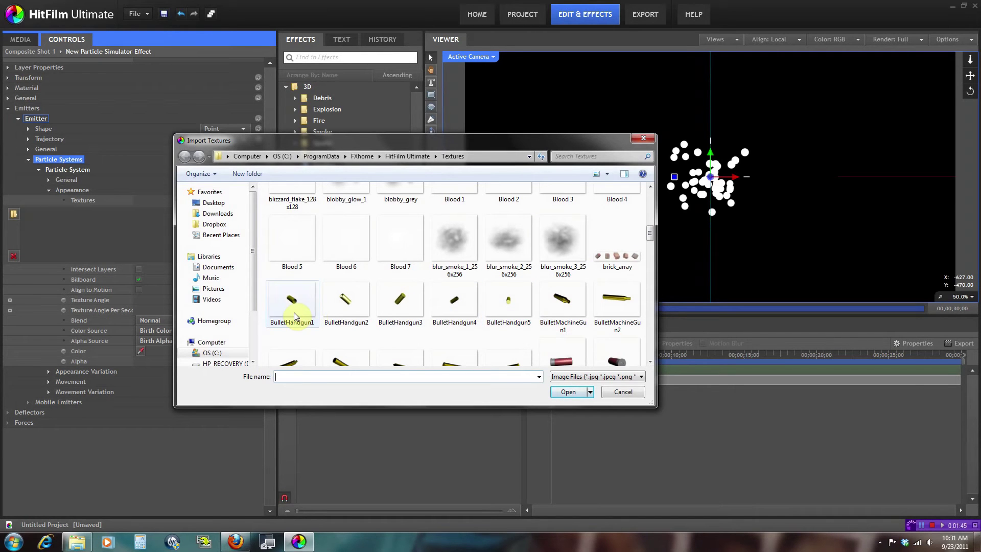
{"action": "left_click", "coordinate": [494, 310]}
{"action": "left_click", "coordinate": [435, 314], "text": "ctrl"}
{"action": "left_click", "coordinate": [389, 311], "text": "ctrl"}
{"action": "left_click", "coordinate": [324, 311], "text": "ctrl"}
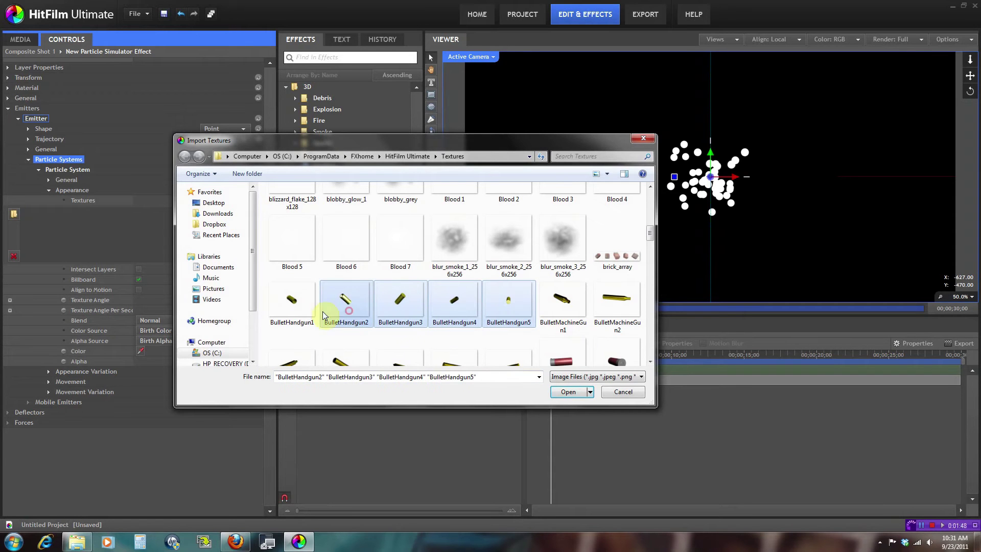
{"action": "left_click", "coordinate": [307, 313], "text": "ctrl"}
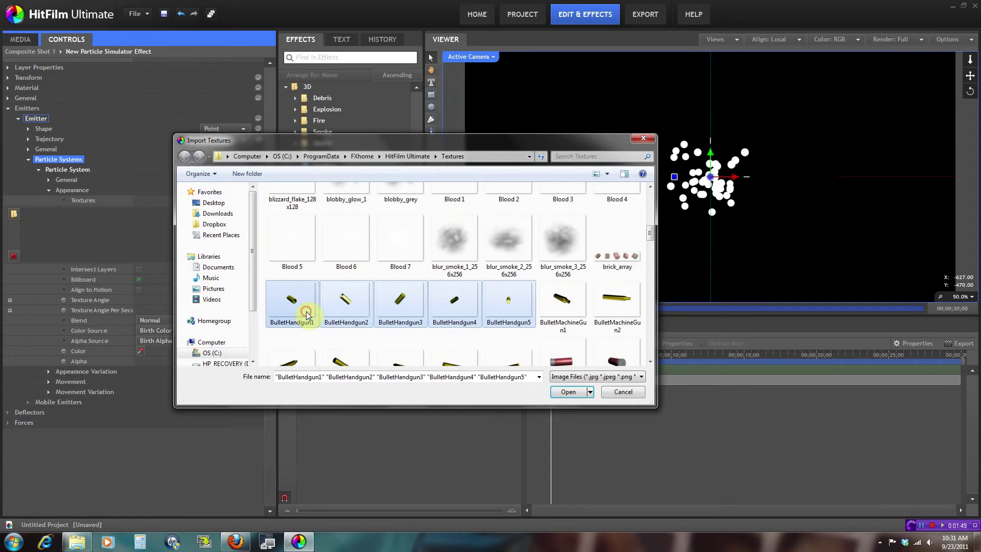
{"action": "left_click", "coordinate": [570, 391]}
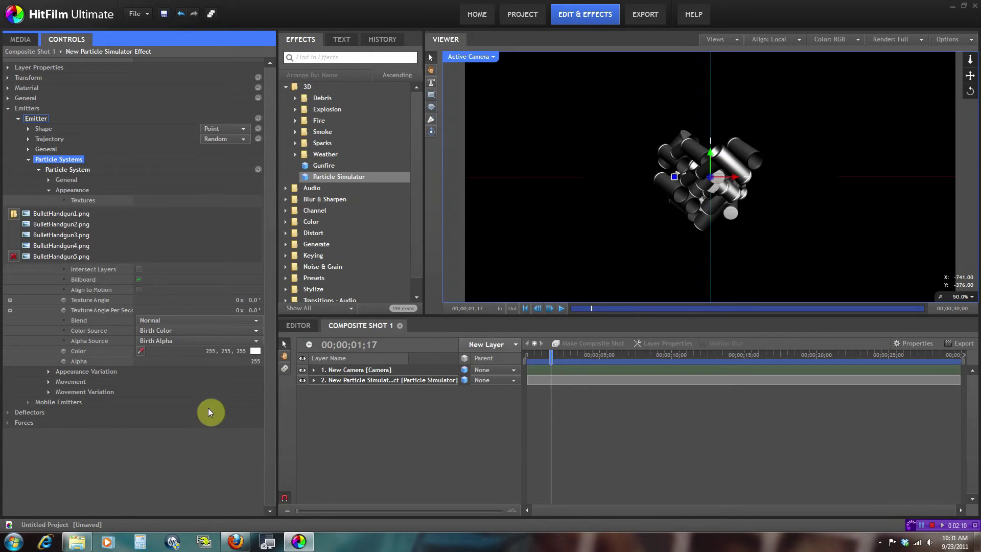
Step: Set the particle Color Source to Texture Color so the shells render gold
{"action": "left_click", "coordinate": [190, 332]}
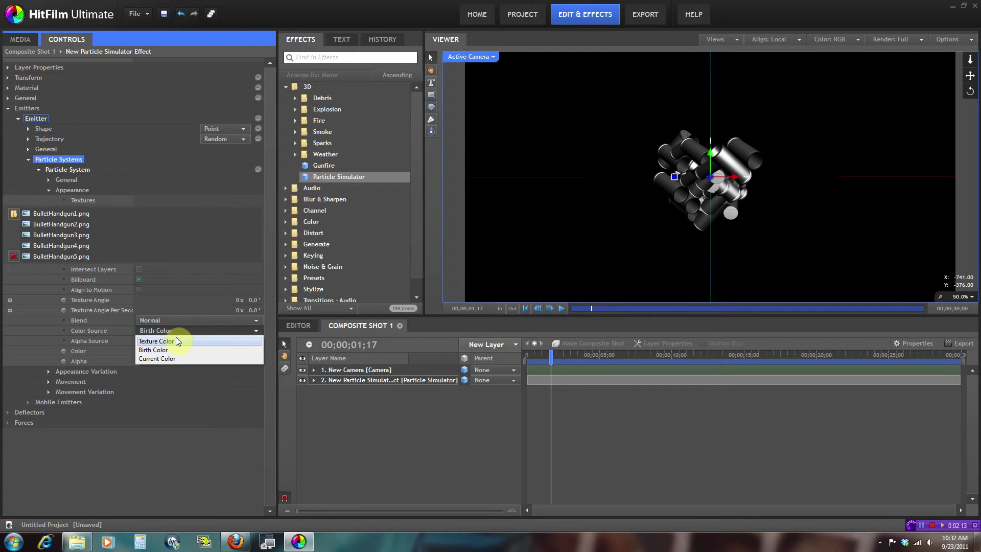
{"action": "left_click", "coordinate": [176, 338]}
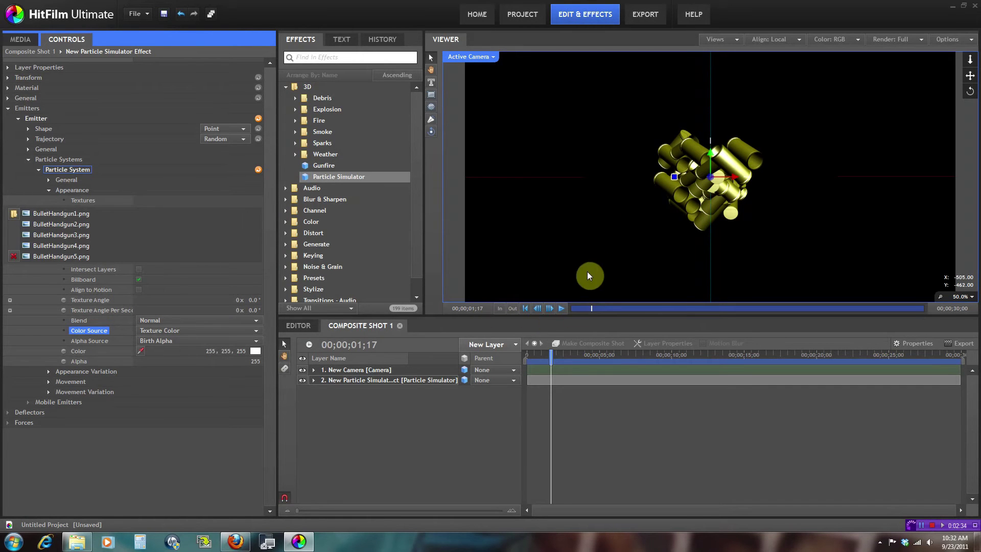
{"action": "left_click", "coordinate": [743, 170]}
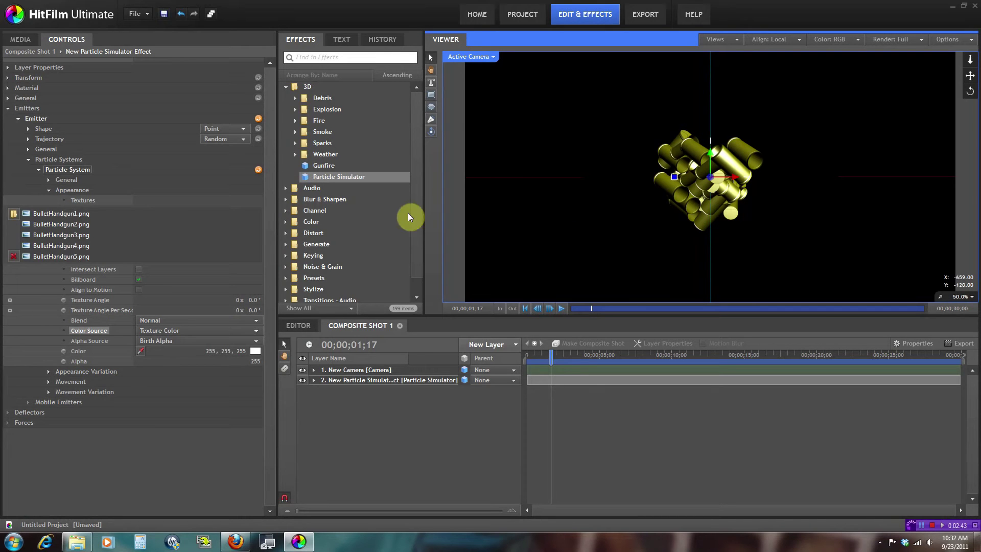
Step: Set Particles Per Second to 3 and particle Life to 5 seconds
{"action": "left_click", "coordinate": [48, 180]}
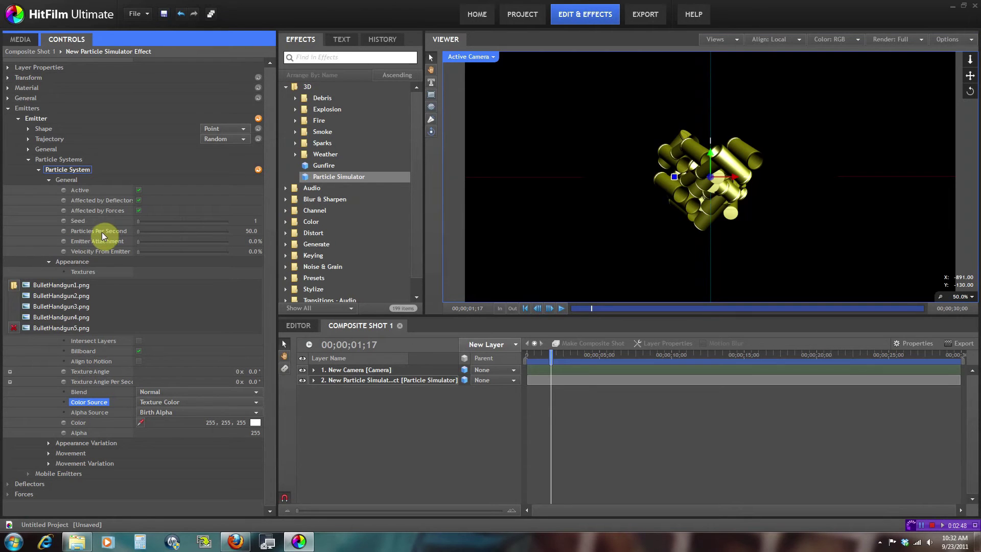
{"action": "left_click", "coordinate": [250, 231]}
{"action": "type", "text": "3"}
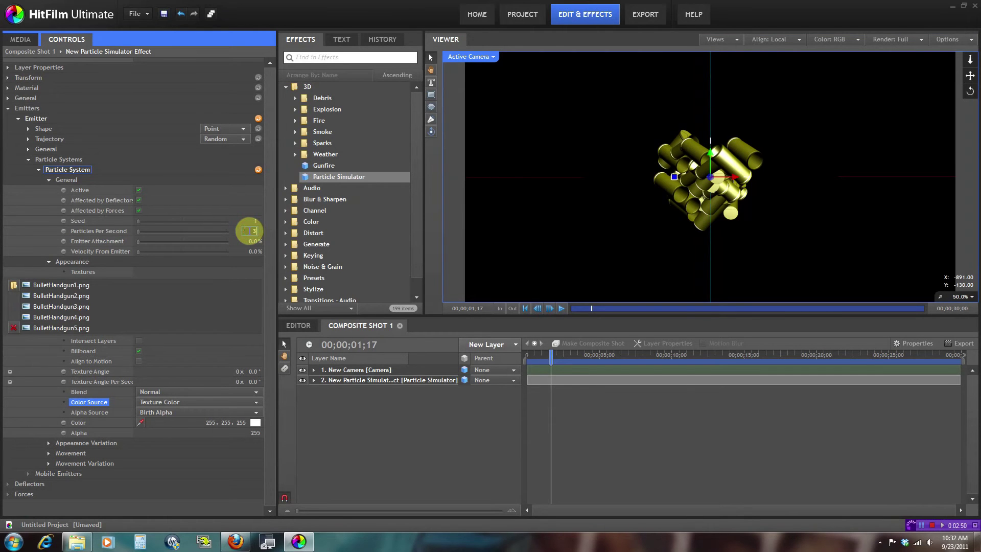
{"action": "key", "text": "Return"}
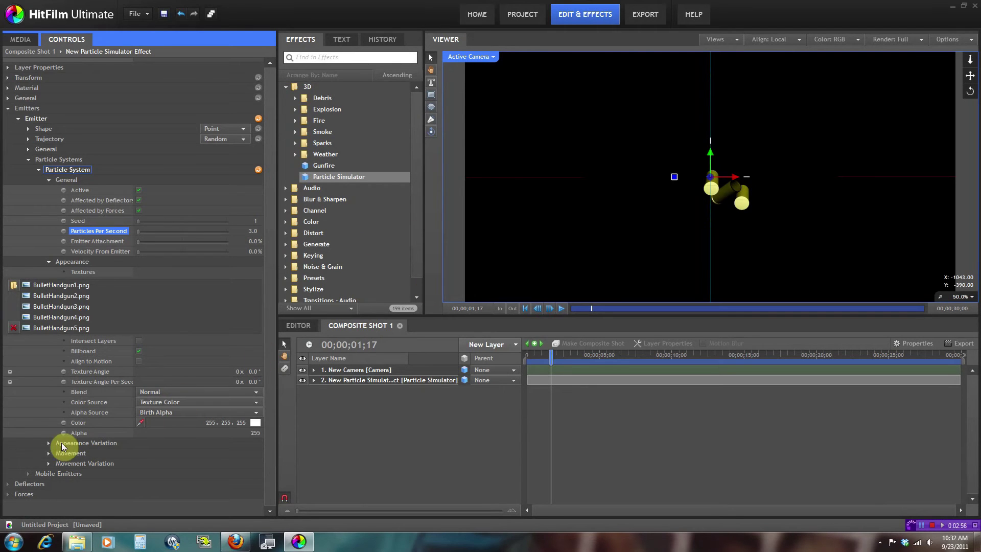
{"action": "left_click", "coordinate": [49, 453]}
{"action": "scroll", "coordinate": [121, 449], "scroll_direction": "down", "scroll_amount": 2}
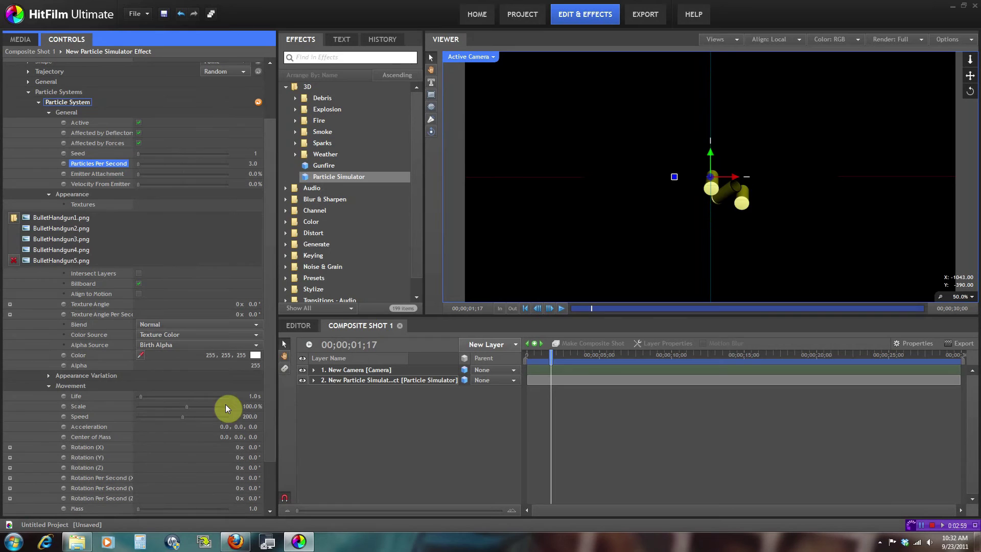
{"action": "left_click", "coordinate": [254, 398]}
{"action": "type", "text": "5"}
{"action": "key", "text": "Return"}
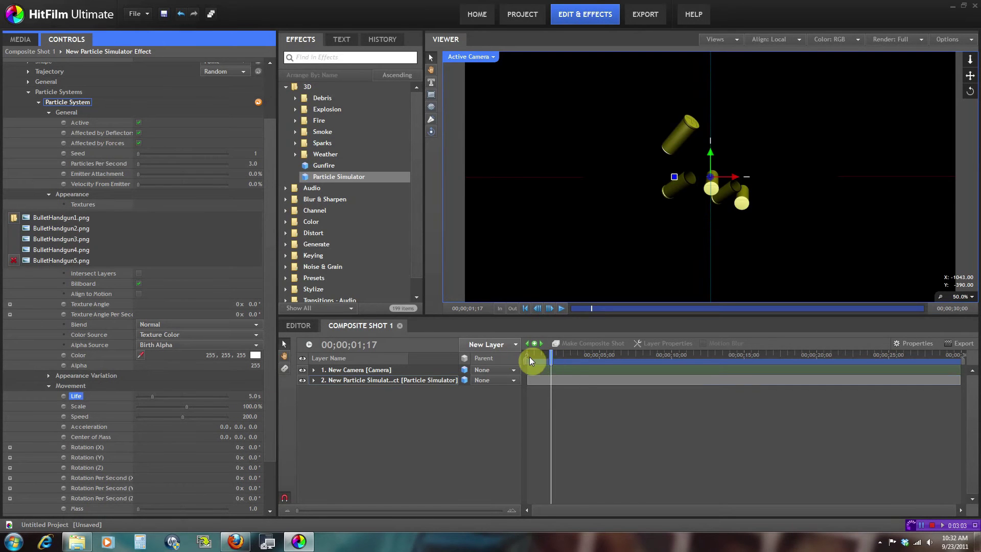
{"action": "left_click_drag", "start_coordinate": [529, 356], "coordinate": [569, 386]}
Step: Change the emitter Trajectory to Cone and preview the spray
{"action": "scroll", "coordinate": [176, 164], "scroll_direction": "up", "scroll_amount": 2}
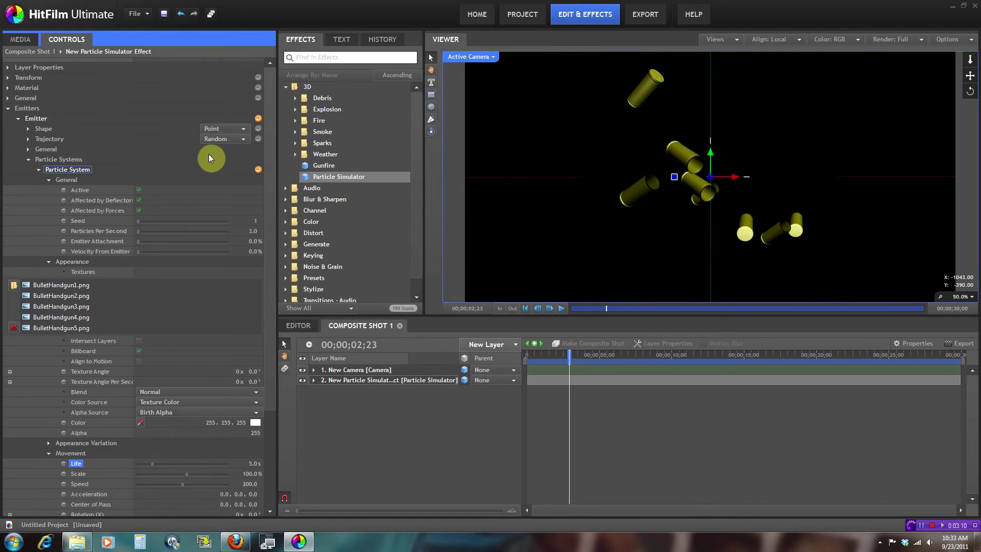
{"action": "left_click", "coordinate": [225, 139]}
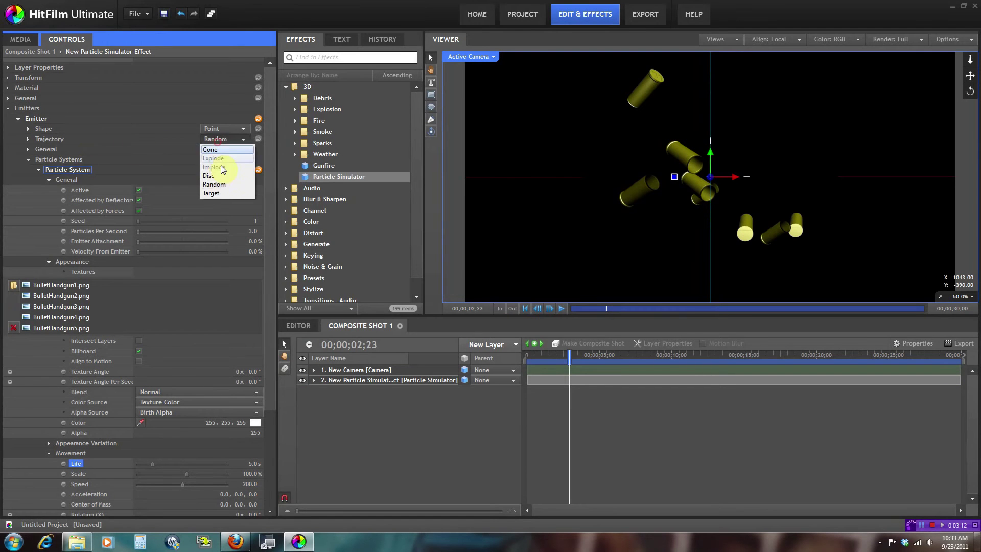
{"action": "left_click", "coordinate": [221, 153]}
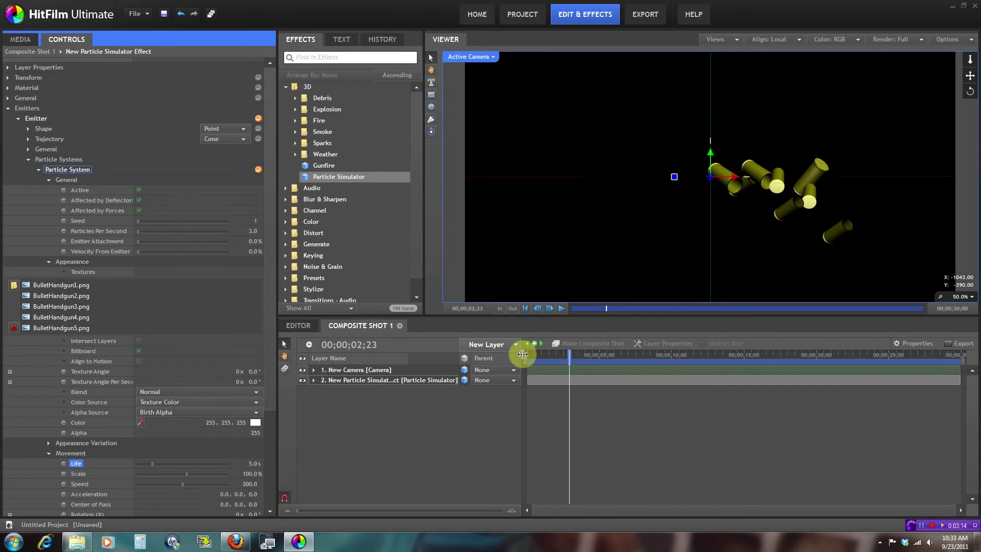
{"action": "left_click_drag", "start_coordinate": [529, 355], "coordinate": [582, 361]}
Step: Split the viewer into two views and move the playhead to 00;00;01;02
{"action": "left_click", "coordinate": [717, 39]}
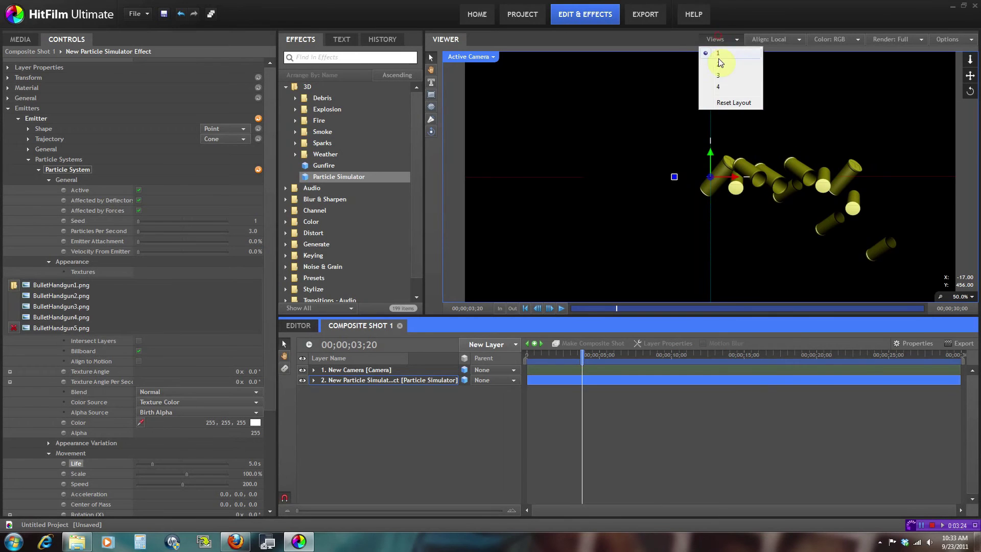
{"action": "left_click", "coordinate": [718, 61]}
{"action": "left_click", "coordinate": [837, 152]}
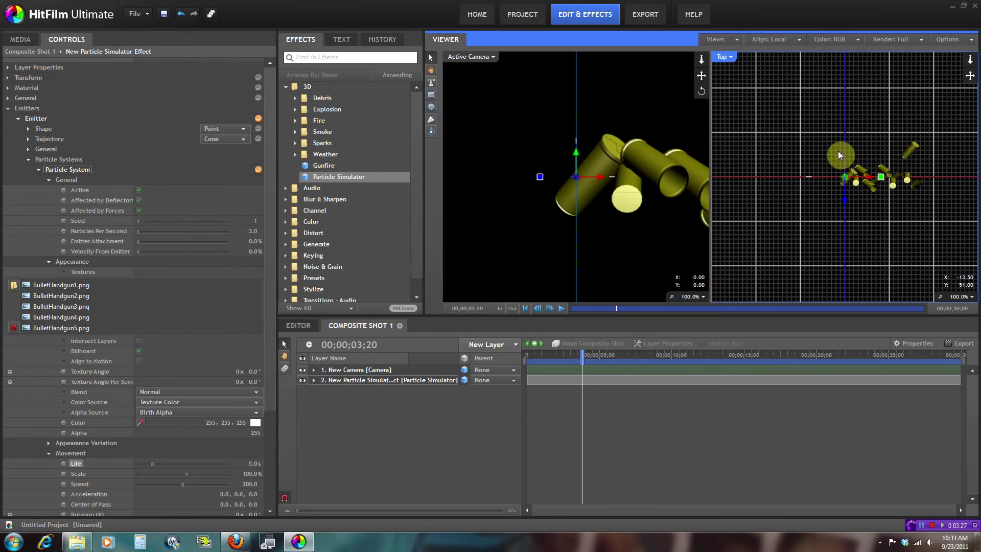
{"action": "left_click_drag", "start_coordinate": [563, 353], "coordinate": [643, 364]}
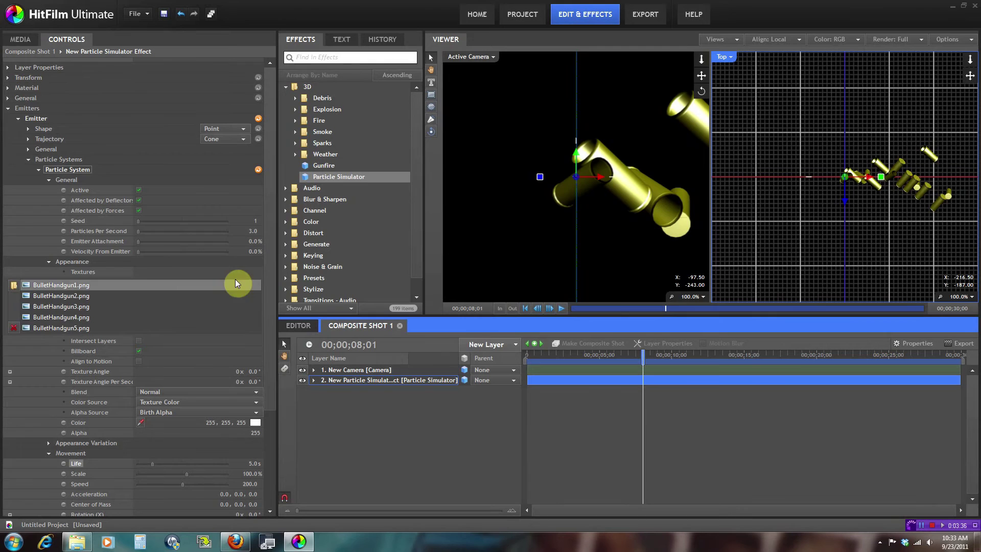
Step: Narrow the emitter cone Radius to 7.5° and switch to a single Active Camera view
{"action": "left_click", "coordinate": [29, 141]}
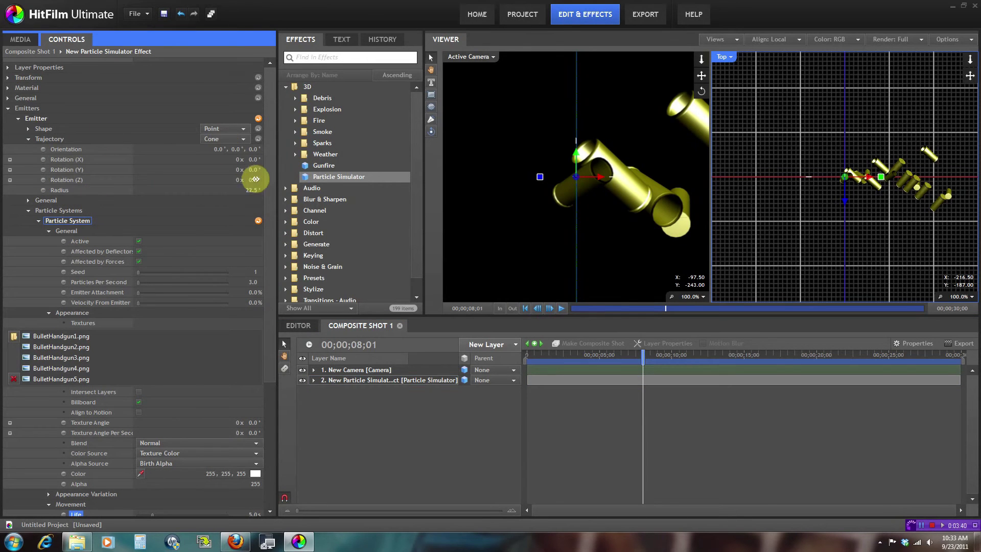
{"action": "left_click_drag", "start_coordinate": [245, 188], "coordinate": [239, 191]}
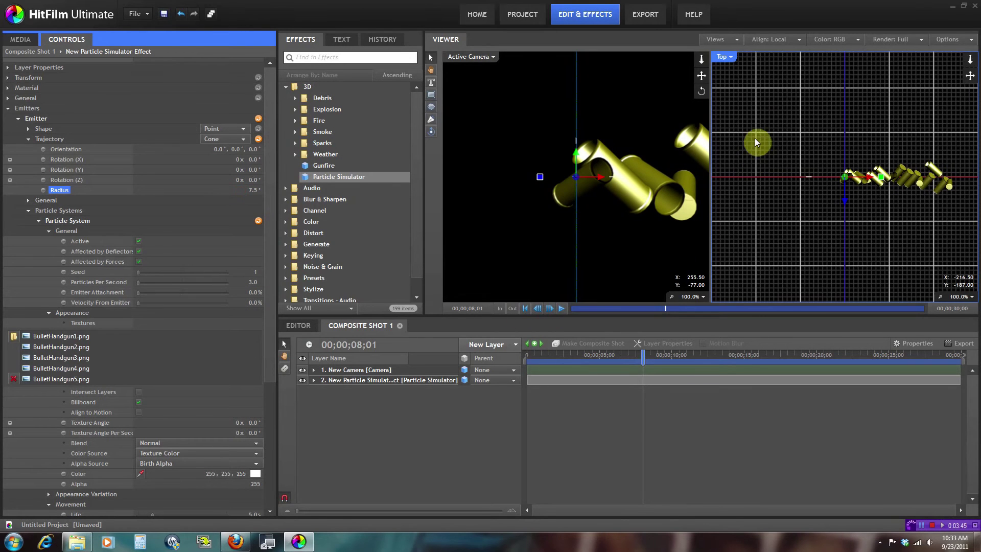
{"action": "left_click", "coordinate": [725, 39]}
{"action": "left_click", "coordinate": [725, 52]}
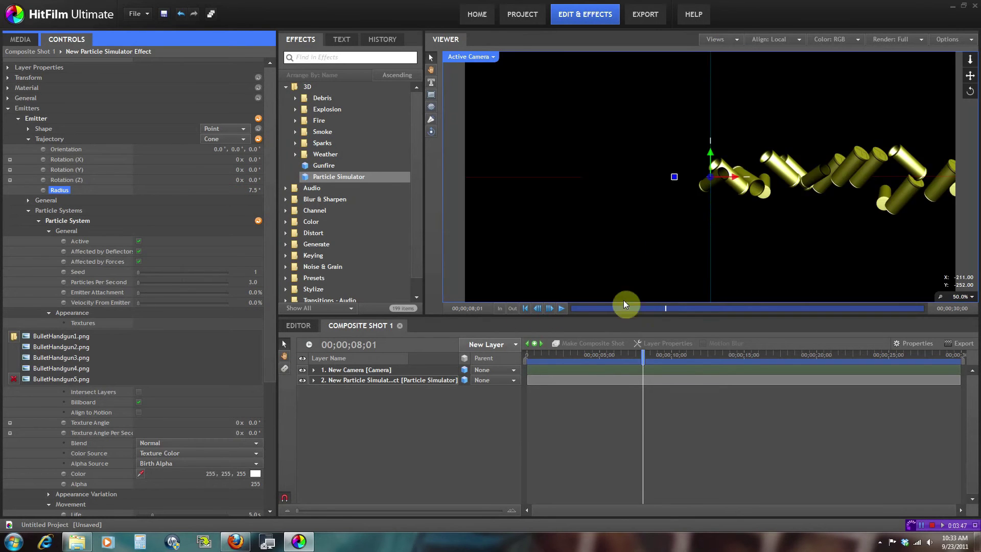
{"action": "mouse_move", "coordinate": [532, 354]}
{"action": "left_mouse_down"}
{"action": "mouse_move", "coordinate": [630, 350]}
{"action": "mouse_move", "coordinate": [529, 356]}
{"action": "left_mouse_up"}
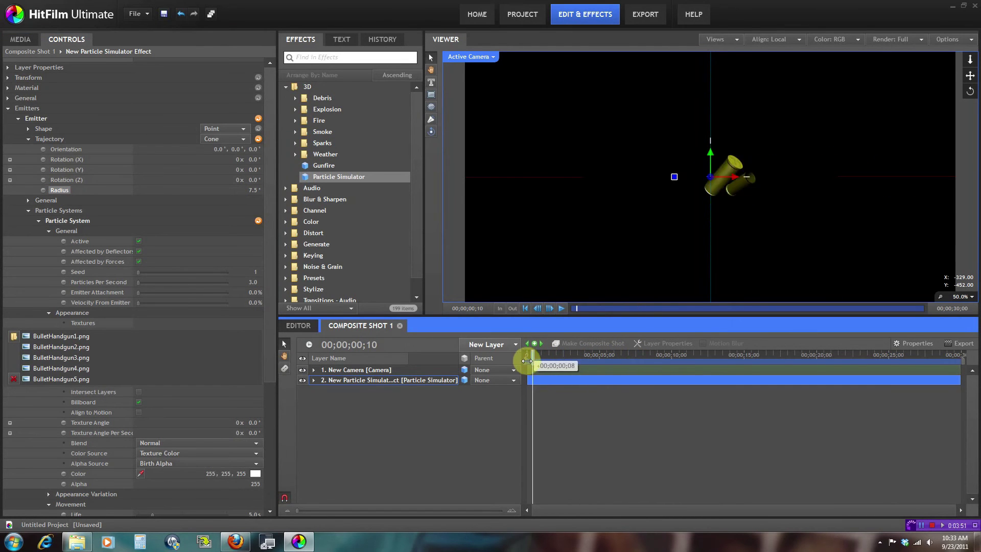
Step: Raise particle Speed from 200 to 2000 and play the shot from the start
{"action": "left_click", "coordinate": [562, 308]}
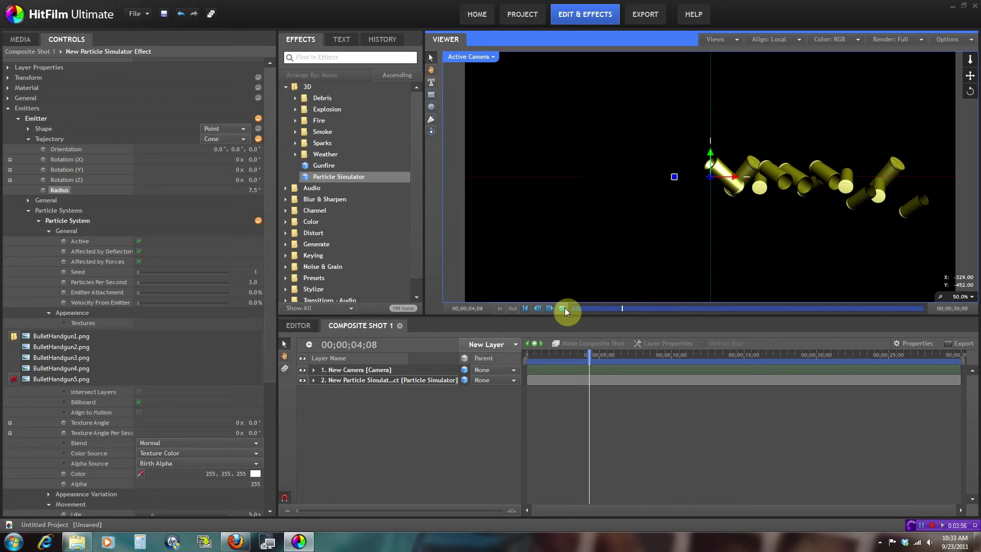
{"action": "left_click", "coordinate": [562, 308]}
{"action": "scroll", "coordinate": [255, 418], "scroll_direction": "down", "scroll_amount": 3}
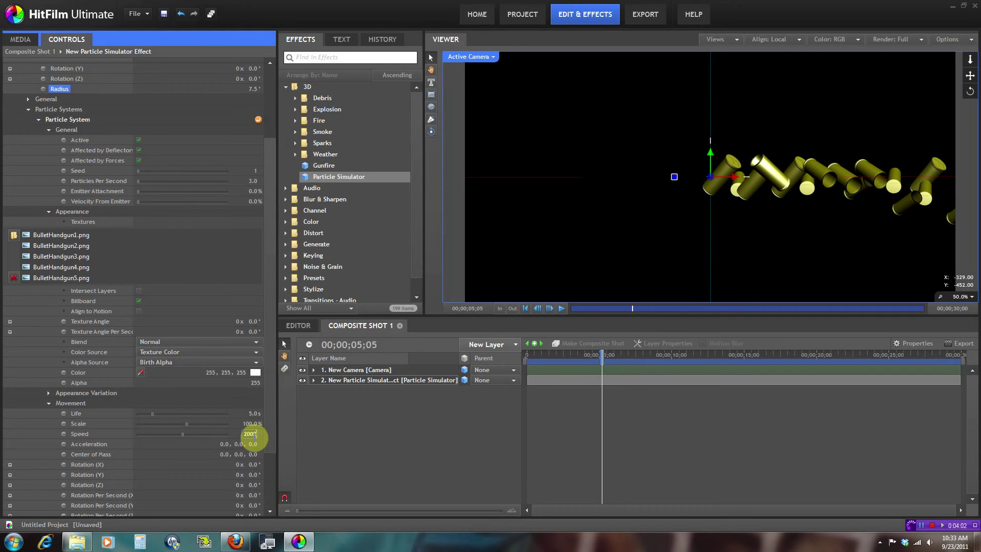
{"action": "left_click_drag", "start_coordinate": [254, 435], "coordinate": [247, 436]}
{"action": "left_click", "coordinate": [461, 392]}
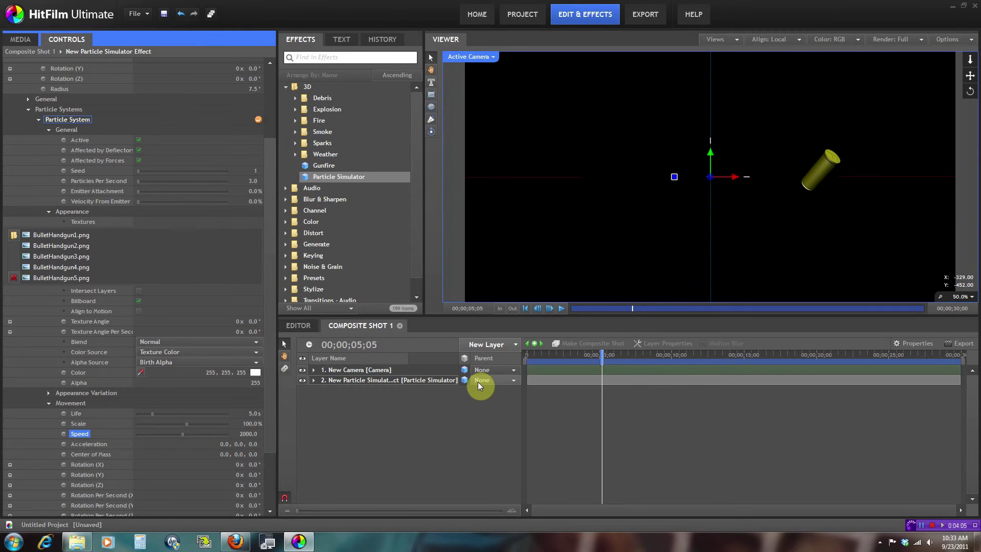
{"action": "left_click", "coordinate": [531, 354]}
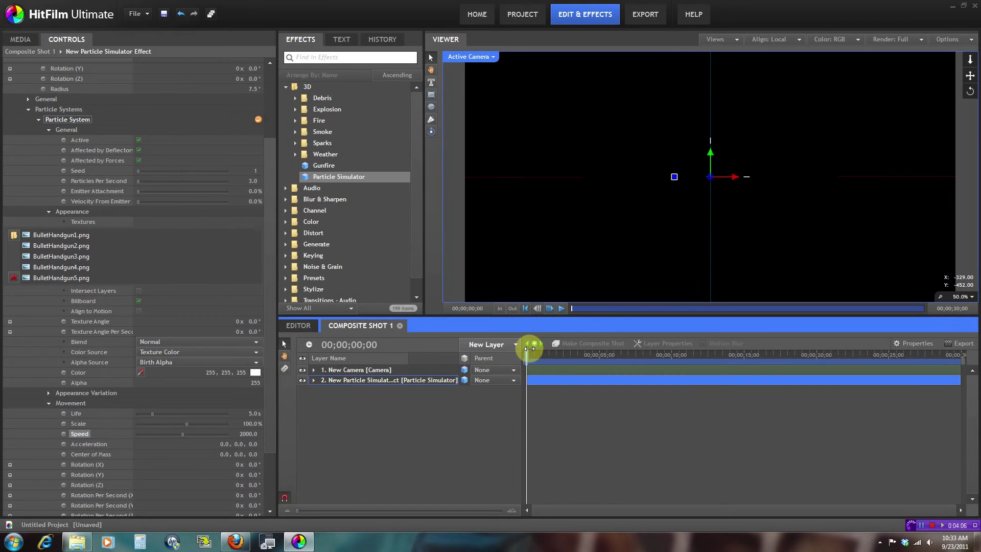
{"action": "left_click", "coordinate": [561, 308]}
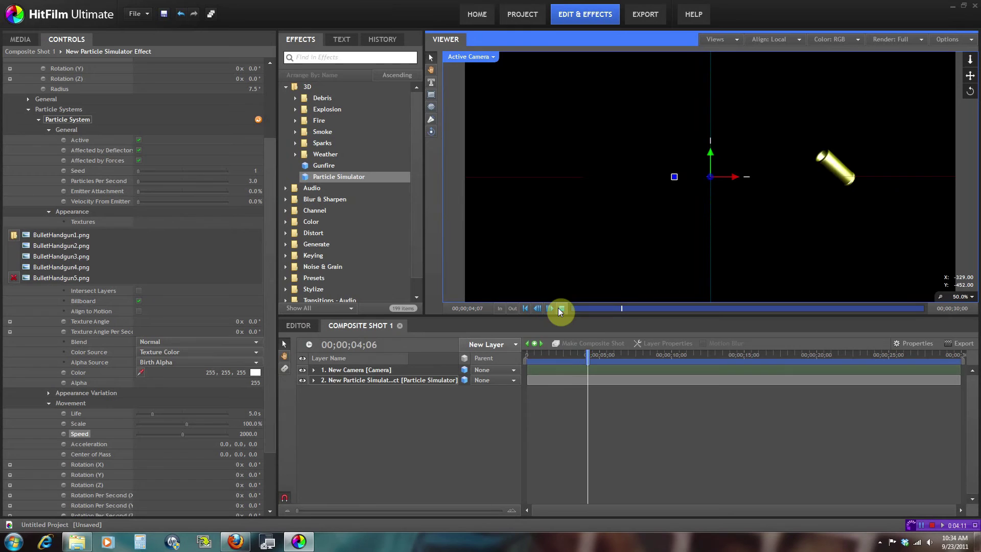
Step: Set the viewer background color to light grey 222,222,222
{"action": "left_click", "coordinate": [947, 39]}
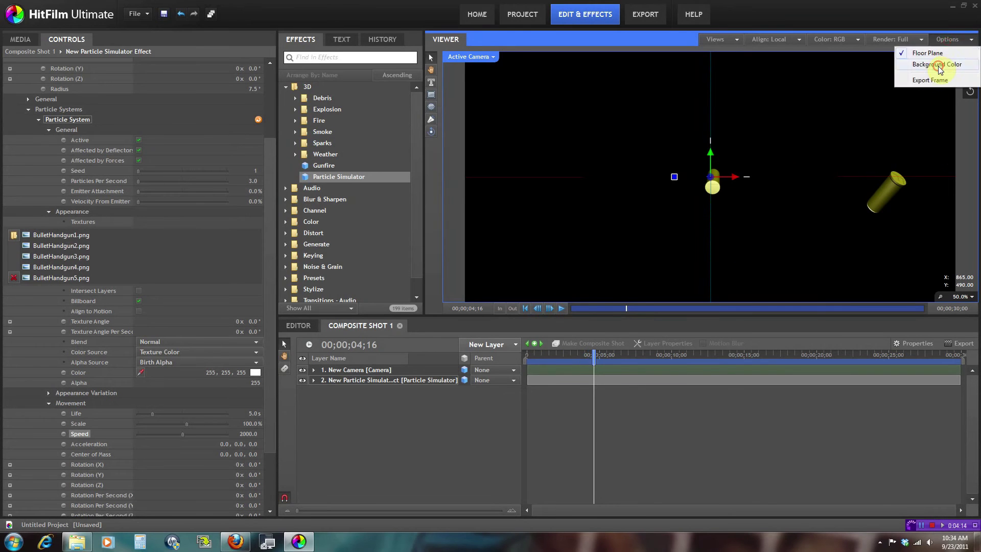
{"action": "left_click", "coordinate": [938, 67]}
{"action": "left_click", "coordinate": [470, 256]}
{"action": "left_click", "coordinate": [607, 189]}
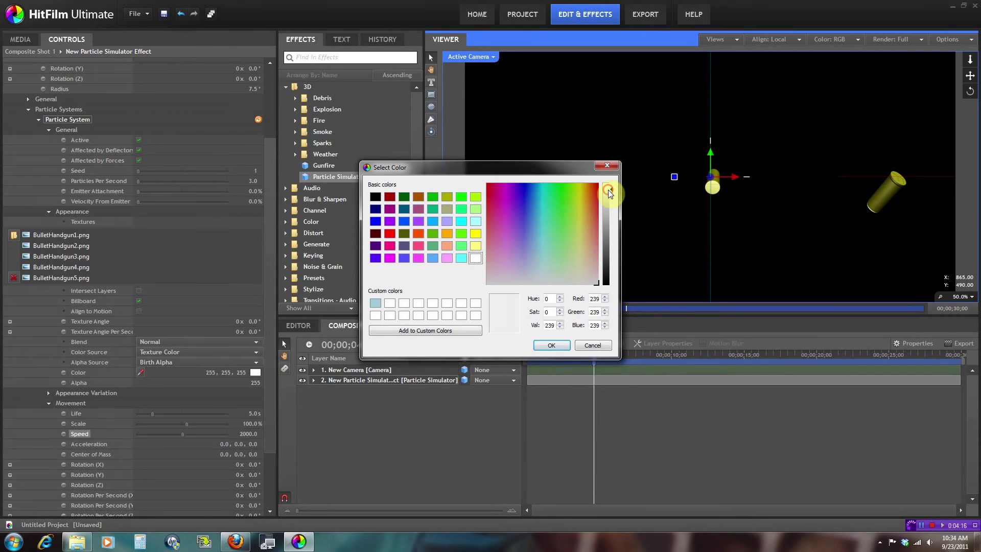
{"action": "left_click", "coordinate": [608, 196]}
{"action": "left_click", "coordinate": [546, 348]}
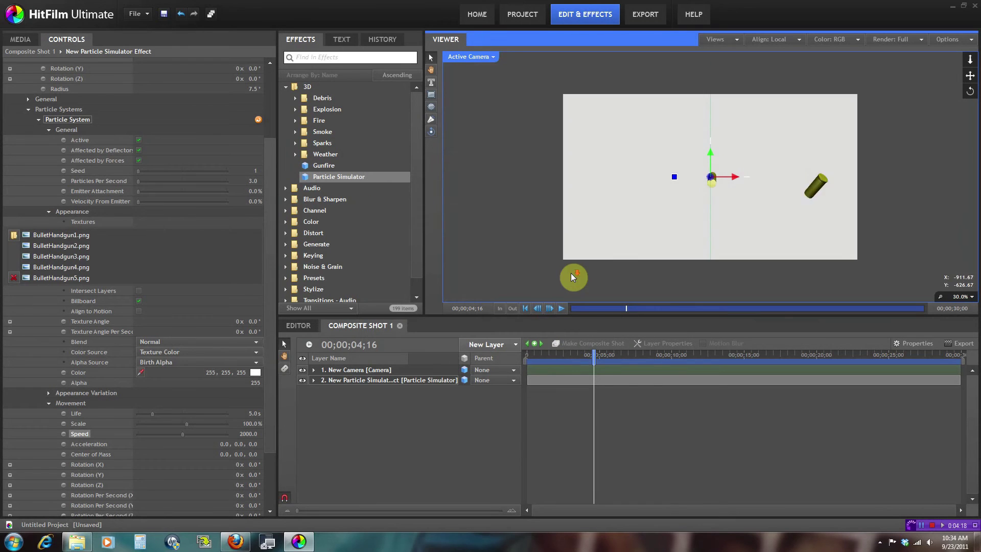
Step: Preview the animation, then shrink the particle Scale to 56%
{"action": "scroll", "coordinate": [571, 273], "scroll_direction": "down", "scroll_amount": 1}
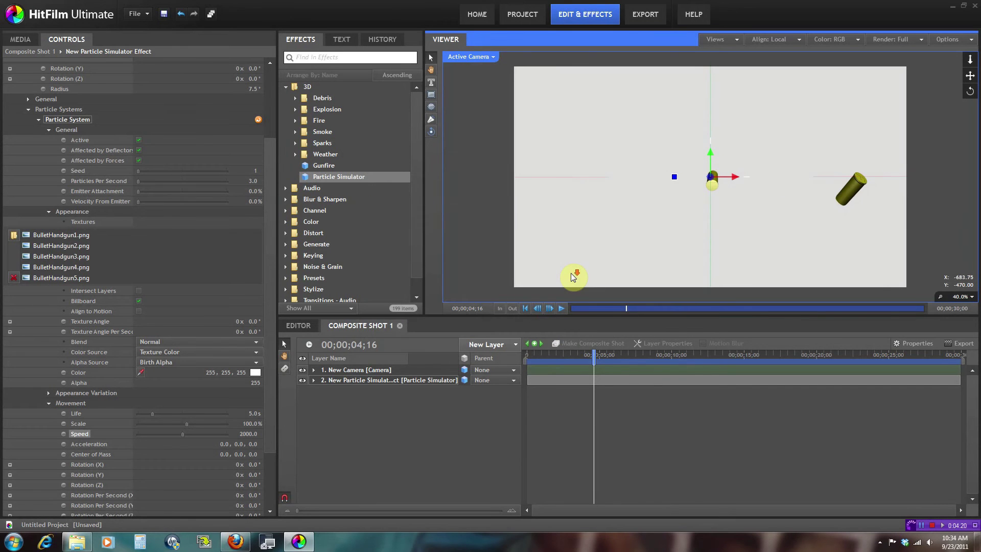
{"action": "left_click", "coordinate": [527, 355]}
{"action": "left_click", "coordinate": [561, 308]}
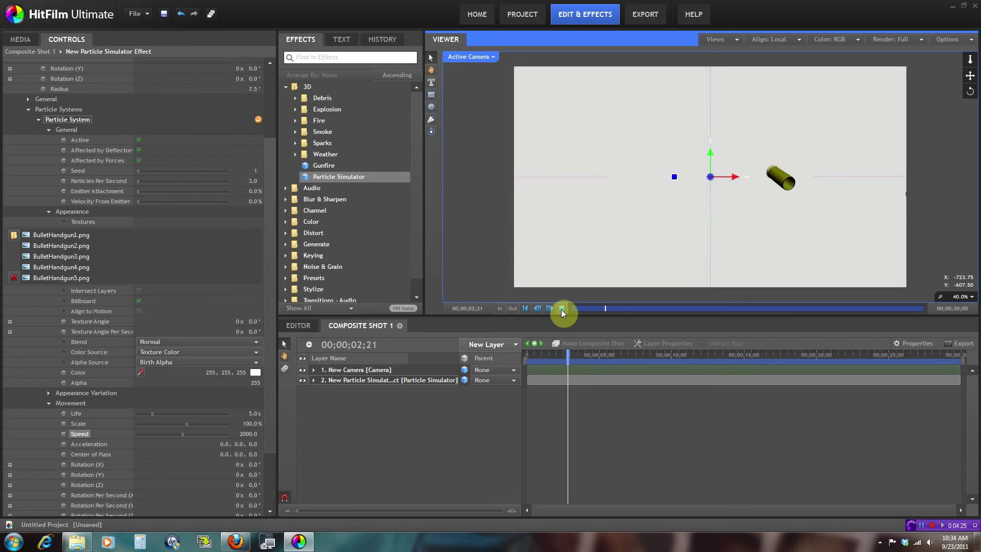
{"action": "left_click", "coordinate": [561, 308]}
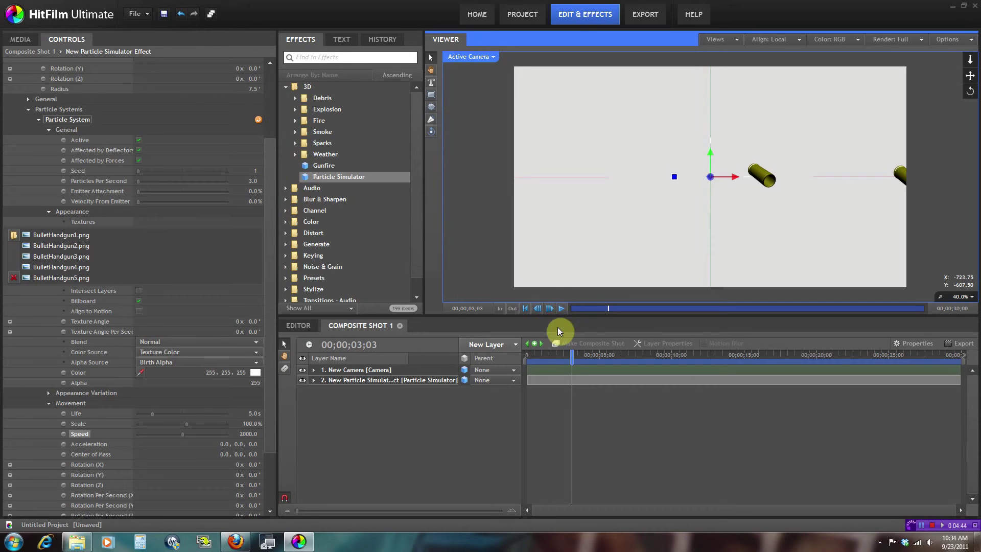
{"action": "left_click_drag", "start_coordinate": [531, 354], "coordinate": [544, 354]}
{"action": "left_click", "coordinate": [247, 424]}
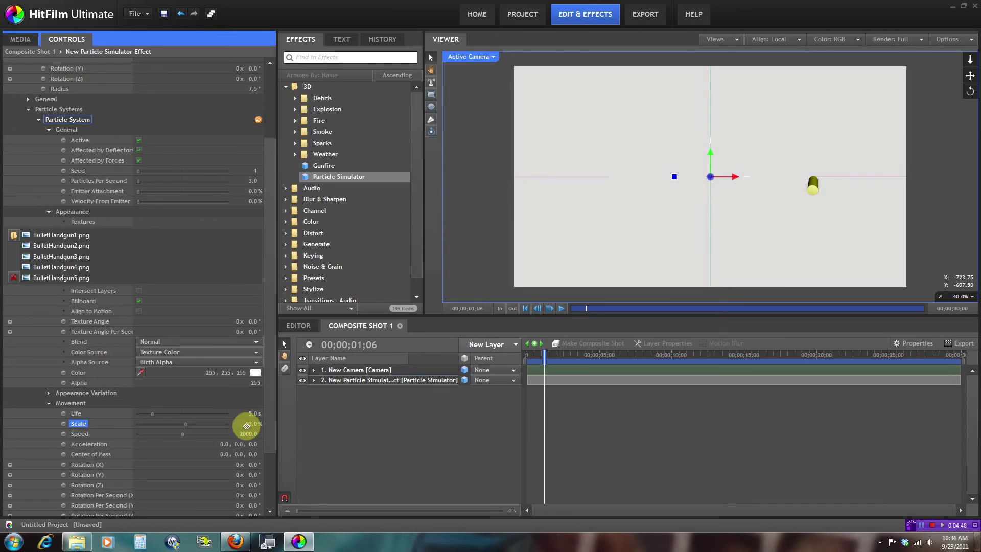
{"action": "left_click_drag", "start_coordinate": [238, 427], "coordinate": [233, 426]}
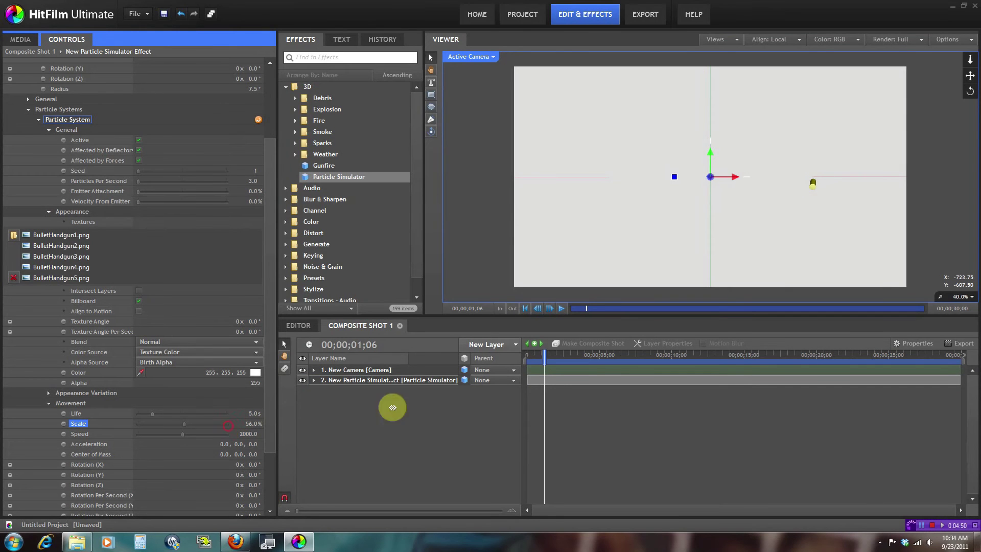
Step: Lower the particle Speed to 500 after previewing playback
{"action": "left_click", "coordinate": [528, 355]}
{"action": "left_click", "coordinate": [562, 309]}
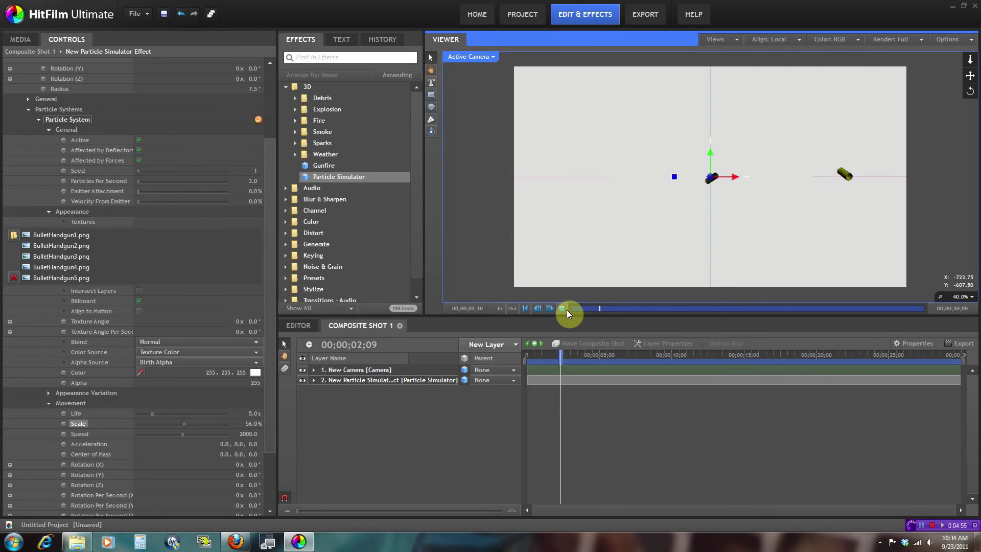
{"action": "left_click", "coordinate": [562, 308]}
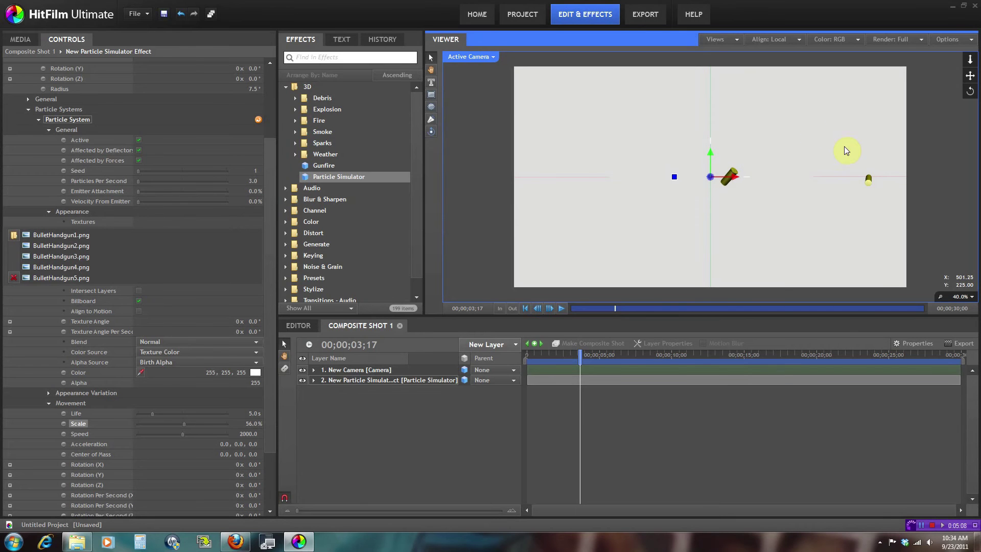
{"action": "left_click_drag", "start_coordinate": [553, 356], "coordinate": [563, 357]}
{"action": "left_click", "coordinate": [250, 437]}
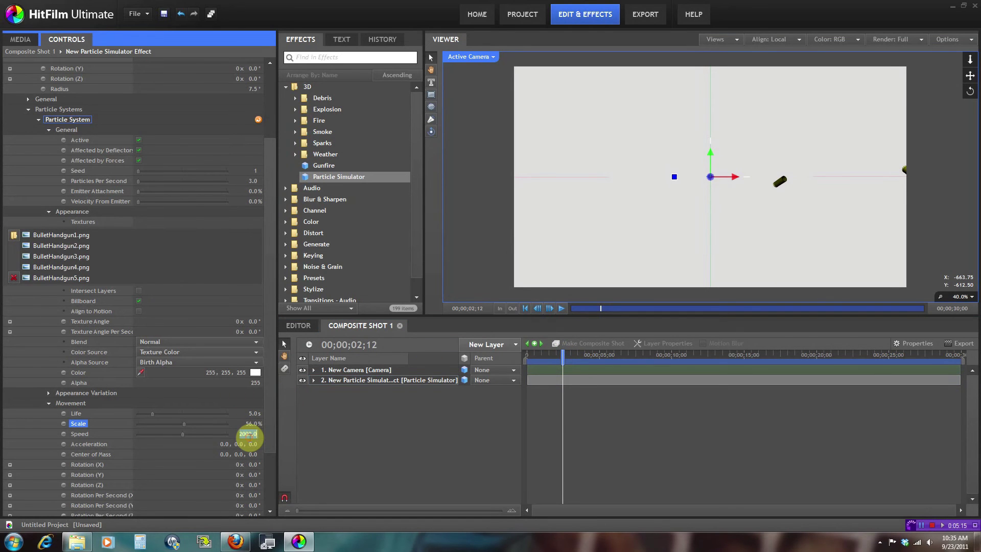
{"action": "key", "text": "Return"}
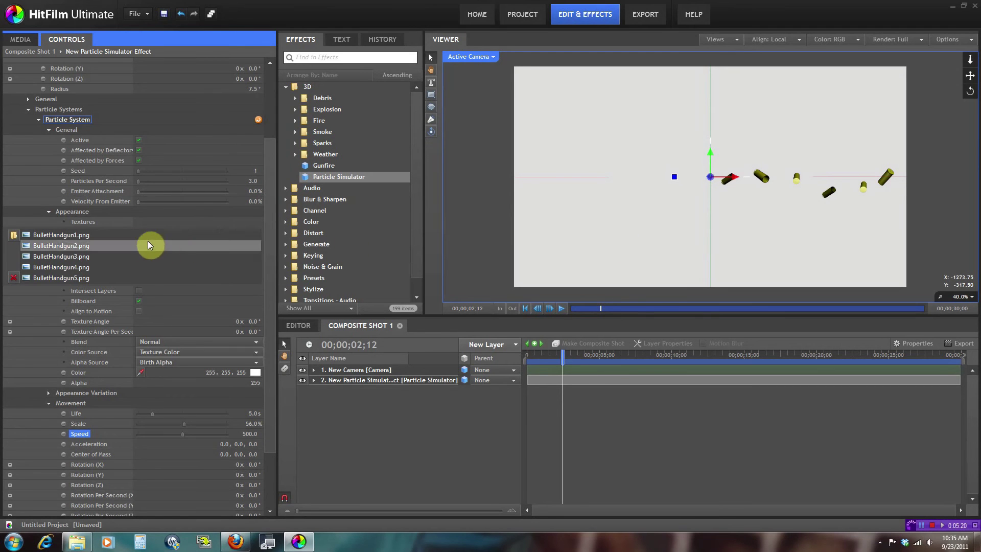
Step: Tilt the emitter upward with Rotation (Z) and preview the stream
{"action": "scroll", "coordinate": [50, 214], "scroll_direction": "up", "scroll_amount": 3}
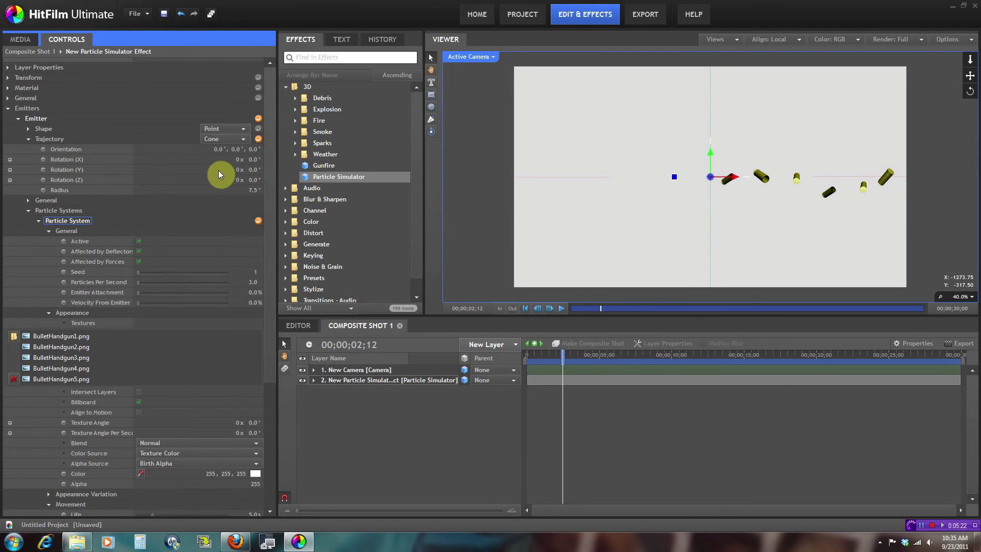
{"action": "left_click_drag", "start_coordinate": [253, 180], "coordinate": [244, 184]}
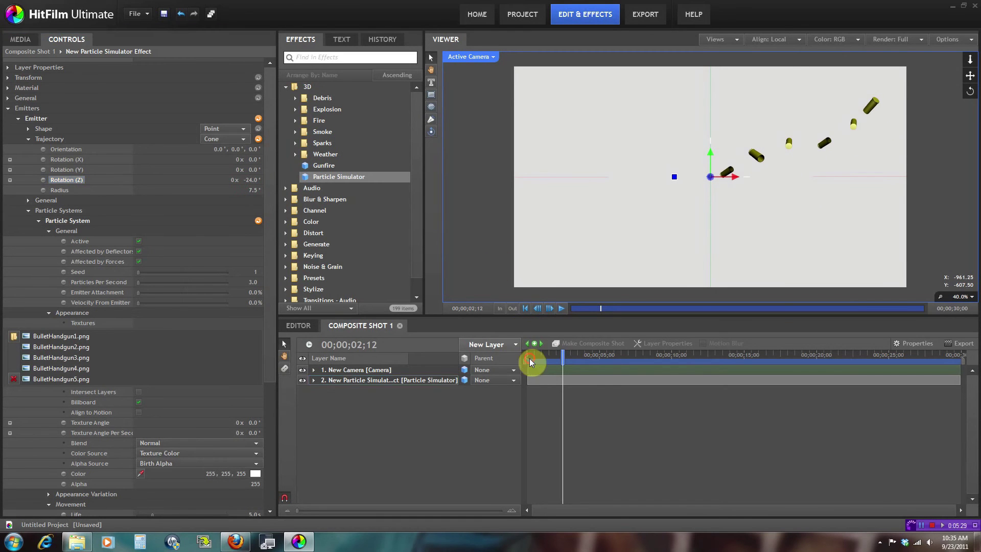
{"action": "left_click_drag", "start_coordinate": [532, 356], "coordinate": [614, 360]}
Step: Set Movement Acceleration Y to -234 so the bullets fall
{"action": "scroll", "coordinate": [162, 421], "scroll_direction": "down", "scroll_amount": 3}
{"action": "scroll", "coordinate": [161, 421], "scroll_direction": "down", "scroll_amount": 3}
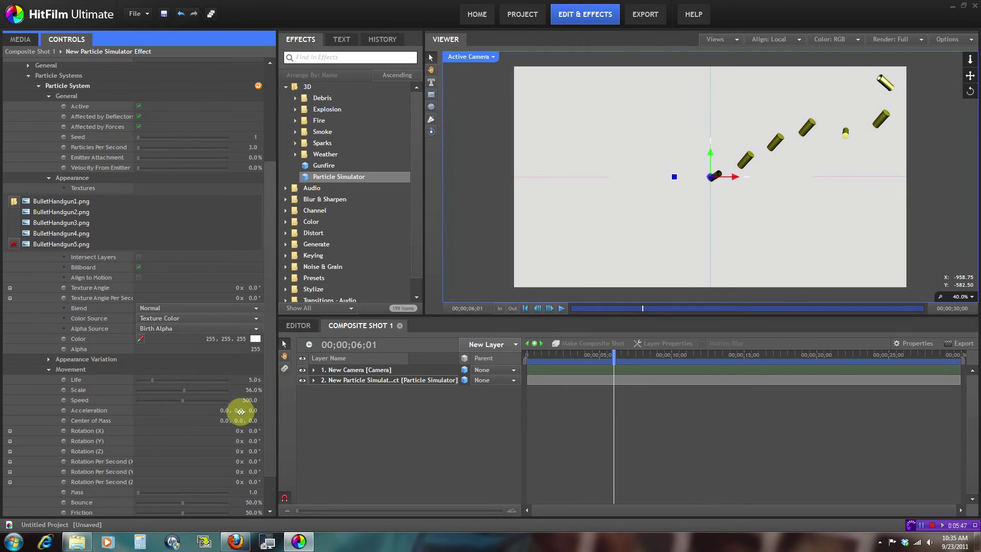
{"action": "left_click_drag", "start_coordinate": [241, 412], "coordinate": [125, 416]}
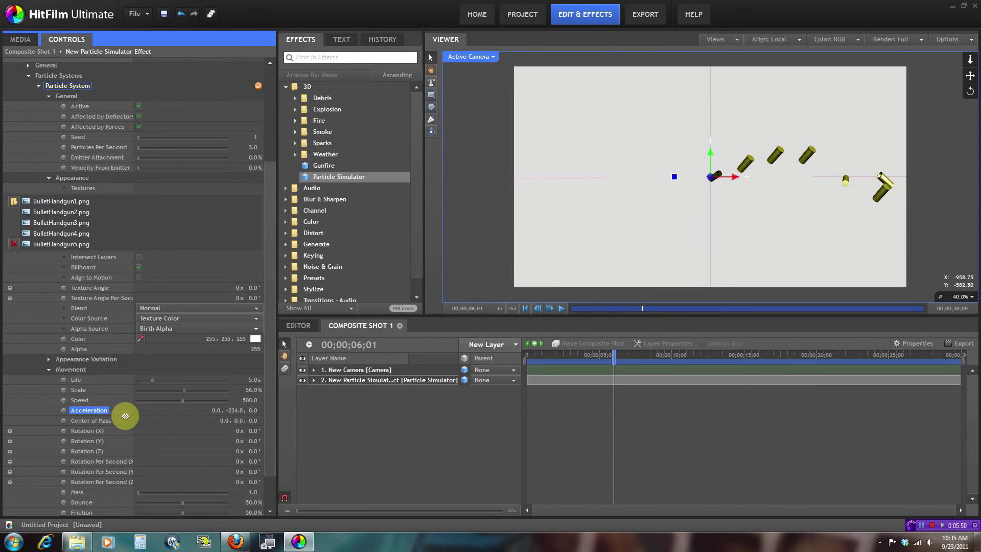
{"action": "left_click_drag", "start_coordinate": [540, 356], "coordinate": [596, 359]}
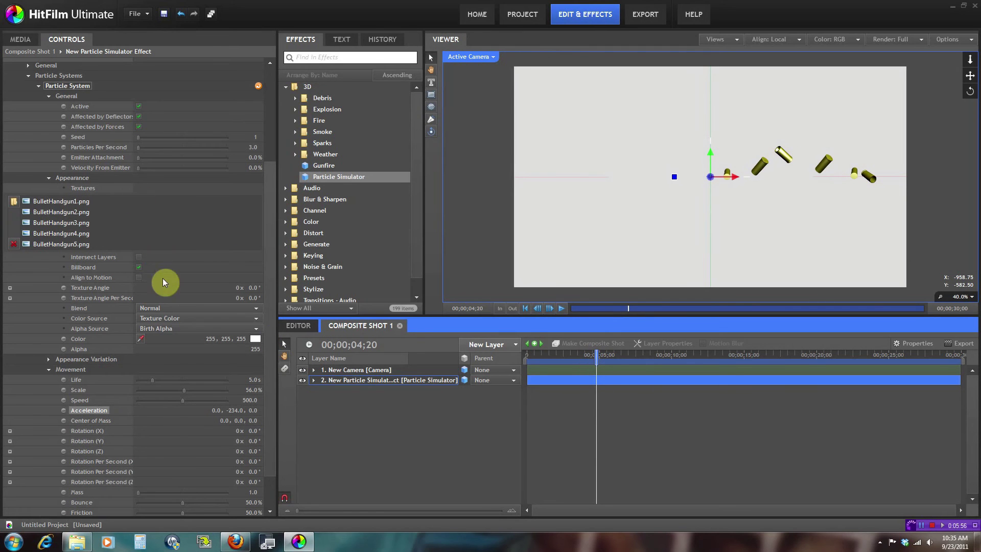
Step: Adjust the emitter Rotation (Z) to -45° and preview the arcing shells
{"action": "scroll", "coordinate": [194, 323], "scroll_direction": "up", "scroll_amount": 3}
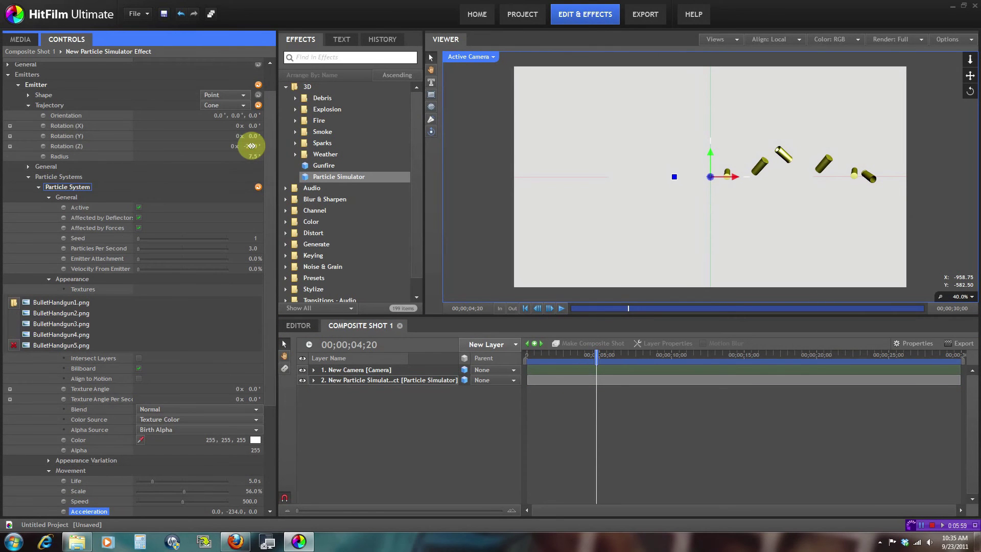
{"action": "left_click_drag", "start_coordinate": [251, 146], "coordinate": [241, 146]}
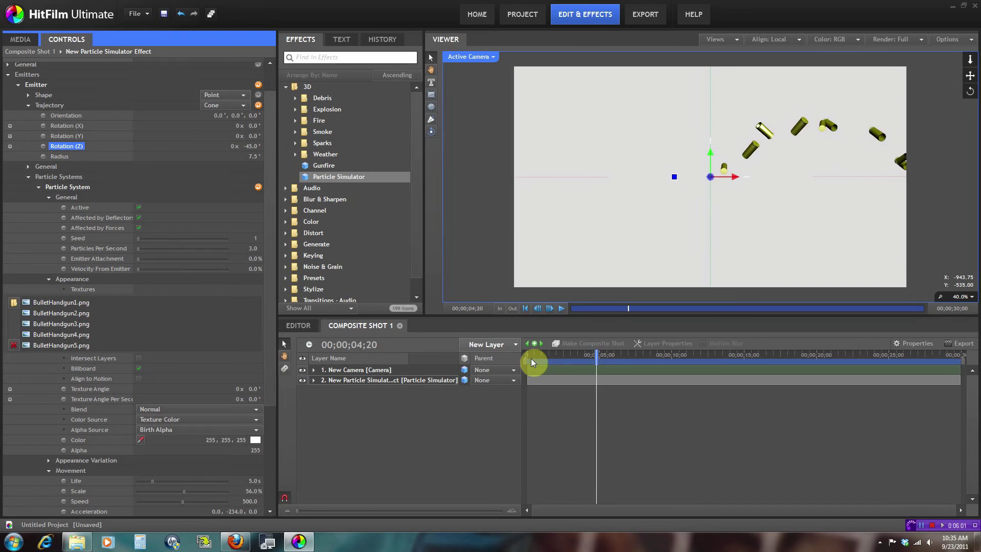
{"action": "left_click_drag", "start_coordinate": [531, 362], "coordinate": [629, 357]}
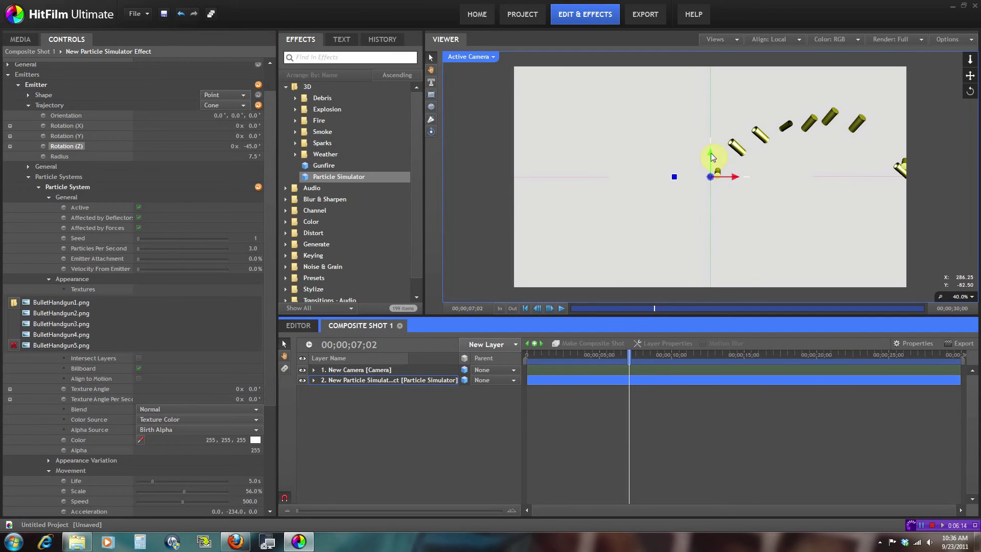
Step: Reduce emission to 1 particle per second
{"action": "left_click_drag", "start_coordinate": [543, 356], "coordinate": [520, 353]}
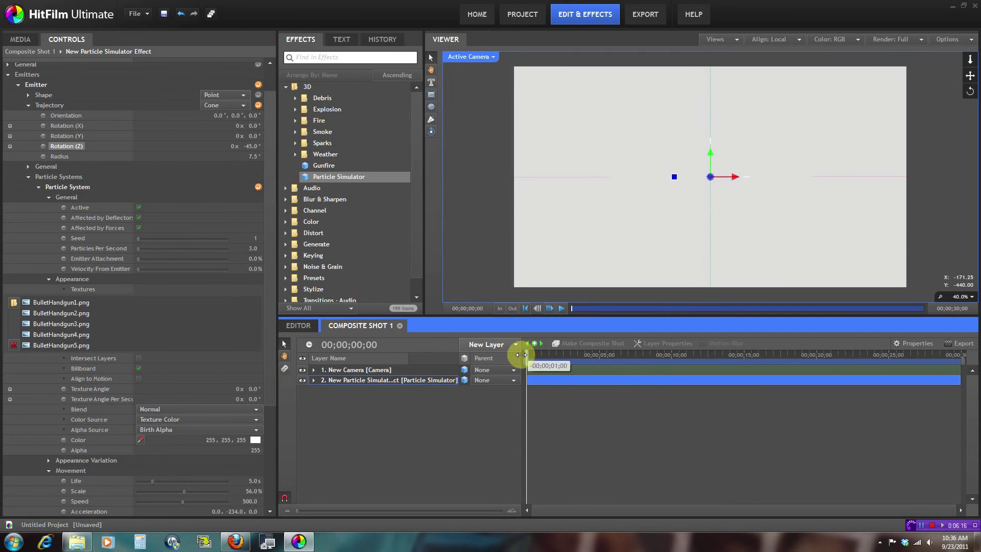
{"action": "left_click", "coordinate": [561, 308]}
{"action": "left_click", "coordinate": [560, 309]}
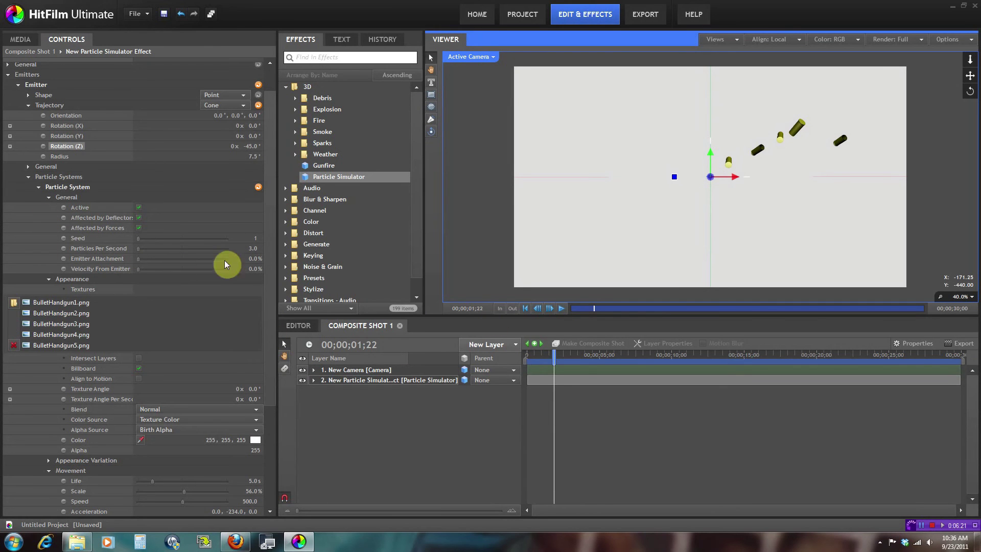
{"action": "left_click", "coordinate": [252, 249]}
{"action": "type", "text": "1"}
{"action": "key", "text": "Return"}
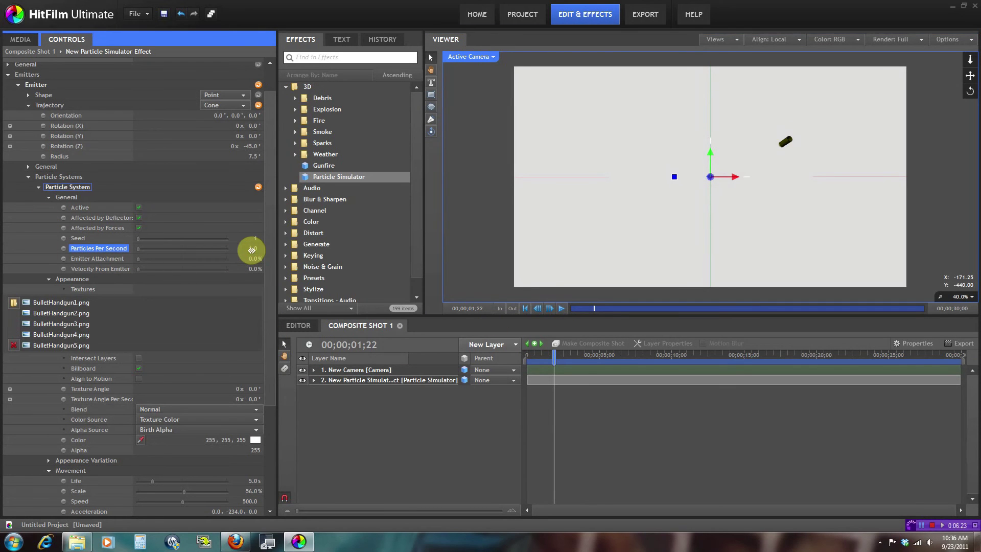
{"action": "left_click_drag", "start_coordinate": [543, 356], "coordinate": [533, 358]}
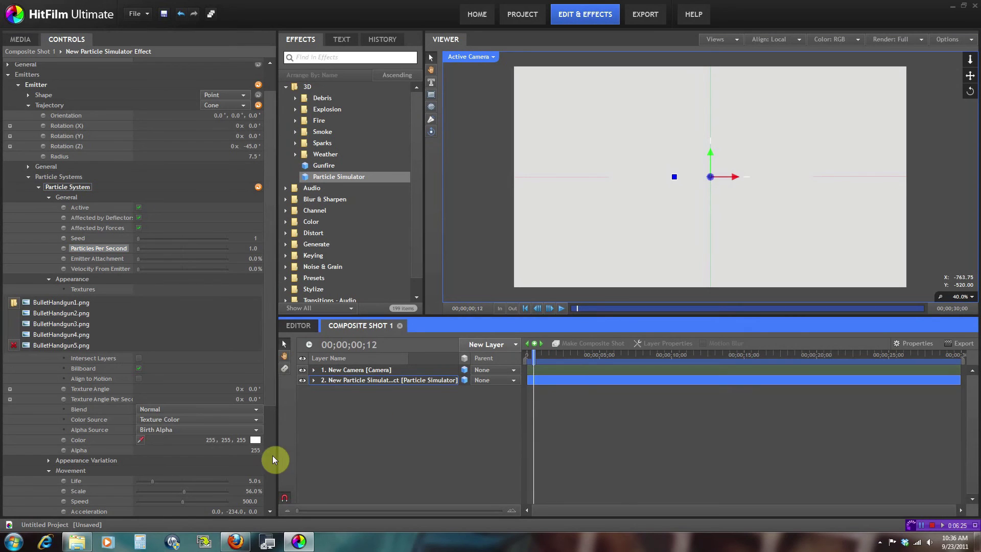
Step: Set particle Speed back to 2000 and preview the single shell
{"action": "scroll", "coordinate": [271, 460], "scroll_direction": "down", "scroll_amount": 2}
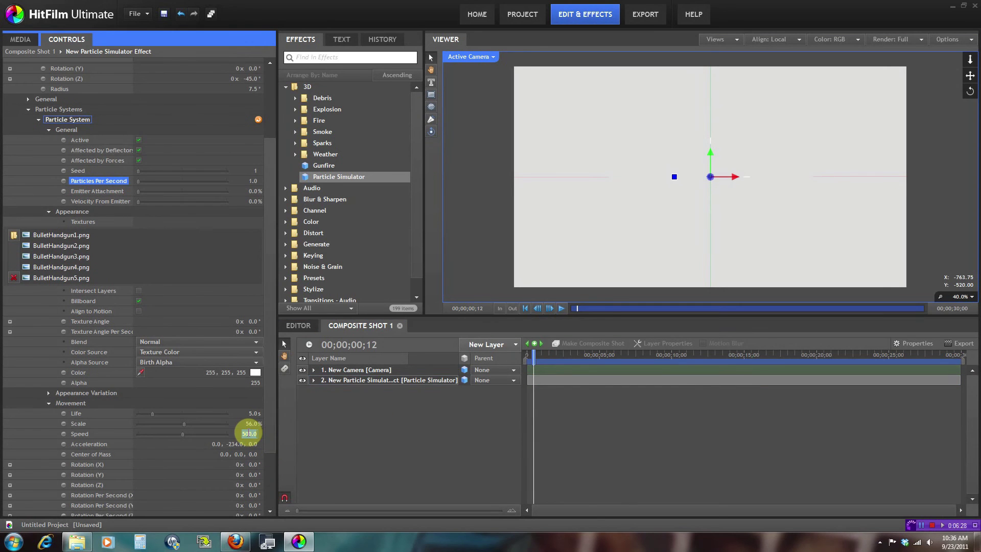
{"action": "key", "text": "Return"}
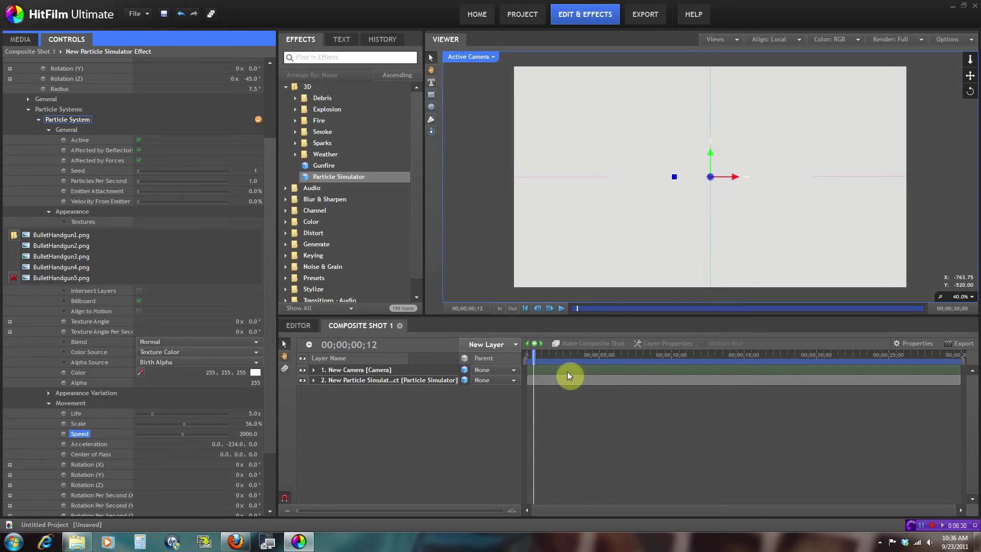
{"action": "left_click_drag", "start_coordinate": [535, 360], "coordinate": [526, 360]}
{"action": "left_click", "coordinate": [561, 308]}
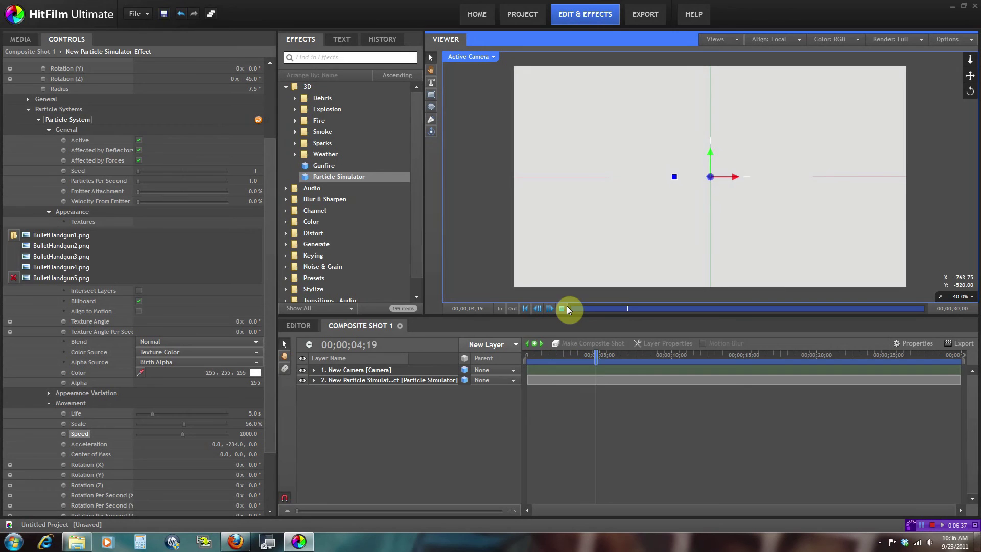
{"action": "left_click", "coordinate": [563, 310]}
{"action": "mouse_move", "coordinate": [547, 361]}
{"action": "left_mouse_down"}
{"action": "mouse_move", "coordinate": [560, 361]}
{"action": "mouse_move", "coordinate": [542, 360]}
{"action": "left_mouse_up"}
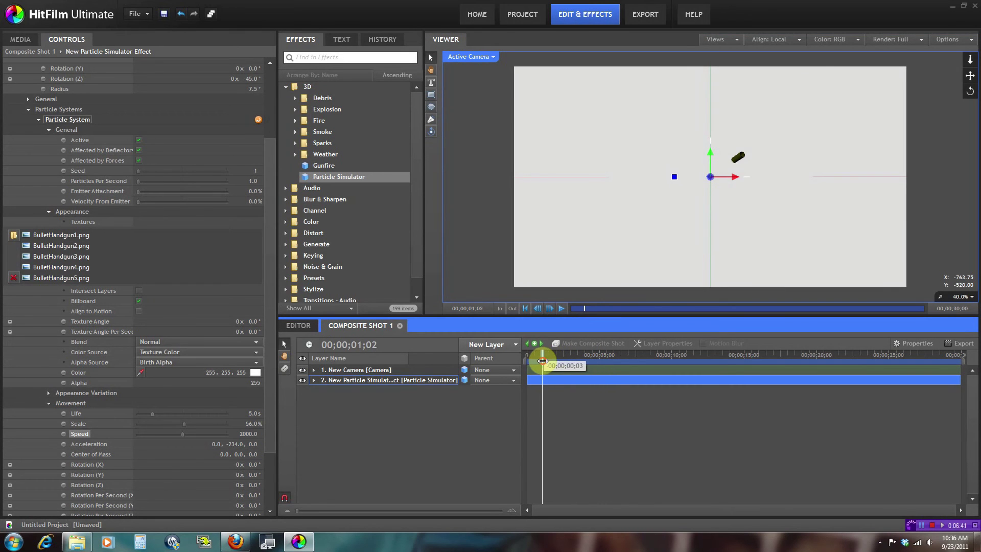
Step: Move the emitter down and left in the viewer
{"action": "left_click", "coordinate": [735, 179]}
{"action": "left_click_drag", "start_coordinate": [620, 184], "coordinate": [558, 217]}
{"action": "left_click_drag", "start_coordinate": [542, 357], "coordinate": [560, 356]}
Step: Set Acceleration Y to -2000 and play back the falling arc
{"action": "left_click", "coordinate": [409, 381]}
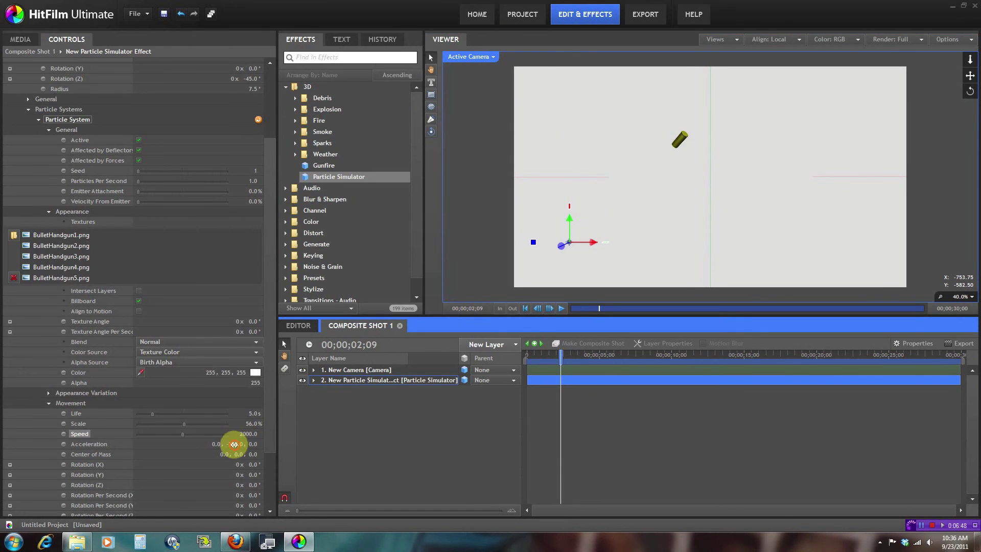
{"action": "left_click", "coordinate": [234, 444]}
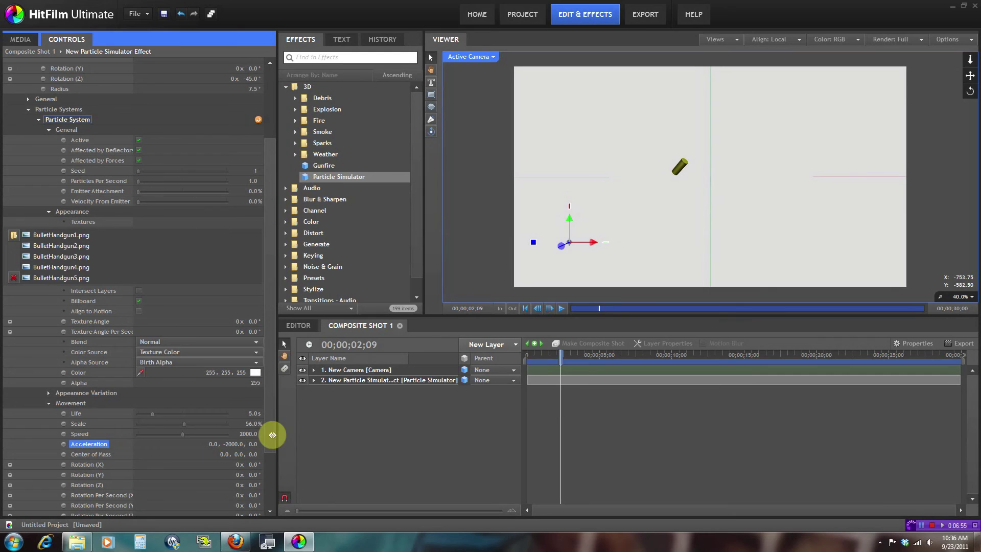
{"action": "left_click", "coordinate": [561, 308]}
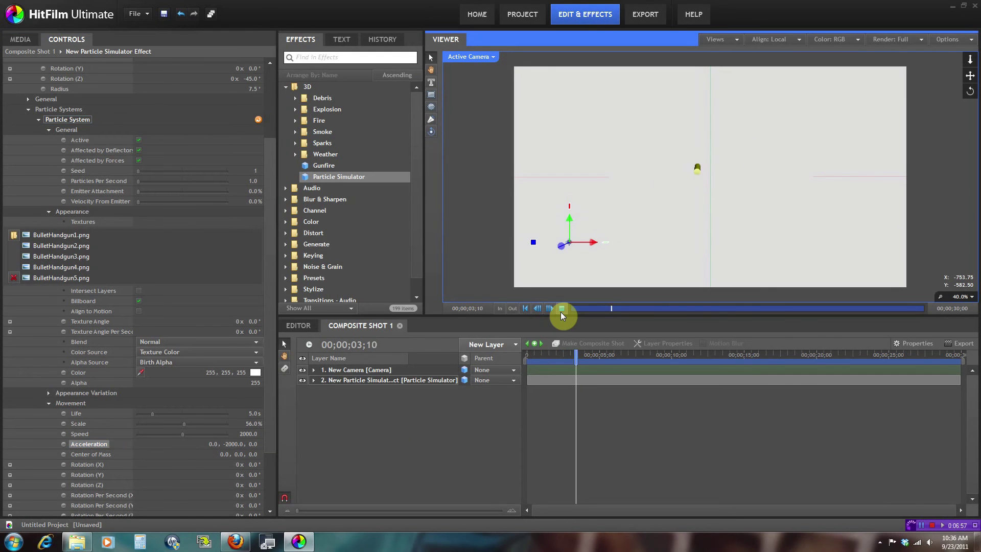
{"action": "left_click", "coordinate": [561, 308]}
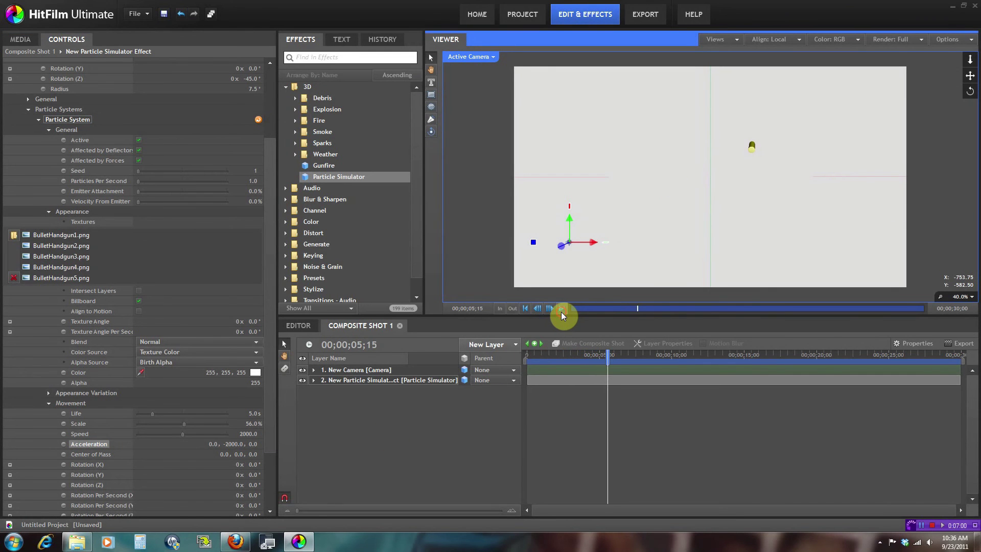
Step: Set the Appearance Texture Angle Per Second to 4 revolutions so each shell spins
{"action": "left_click_drag", "start_coordinate": [543, 360], "coordinate": [552, 359]}
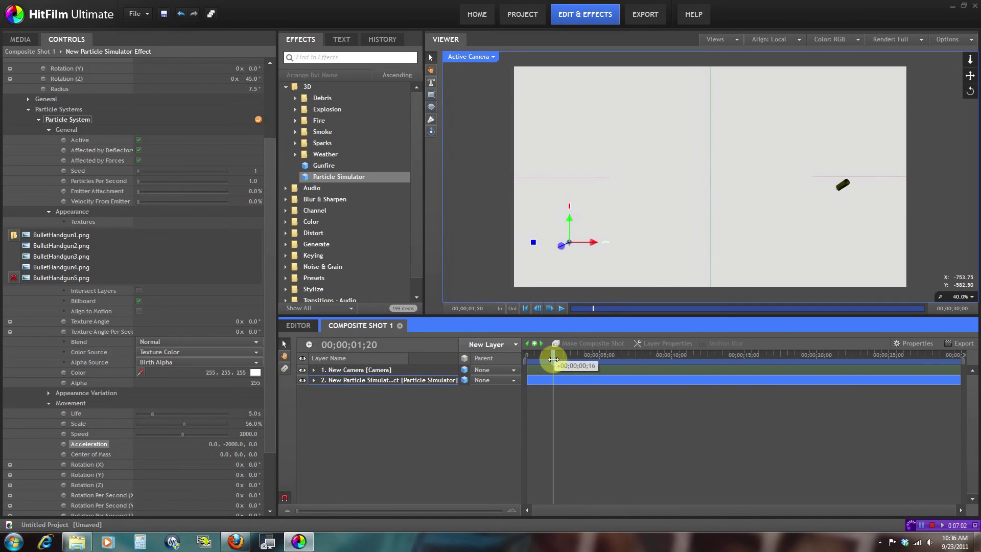
{"action": "scroll", "coordinate": [124, 350], "scroll_direction": "up", "scroll_amount": 3}
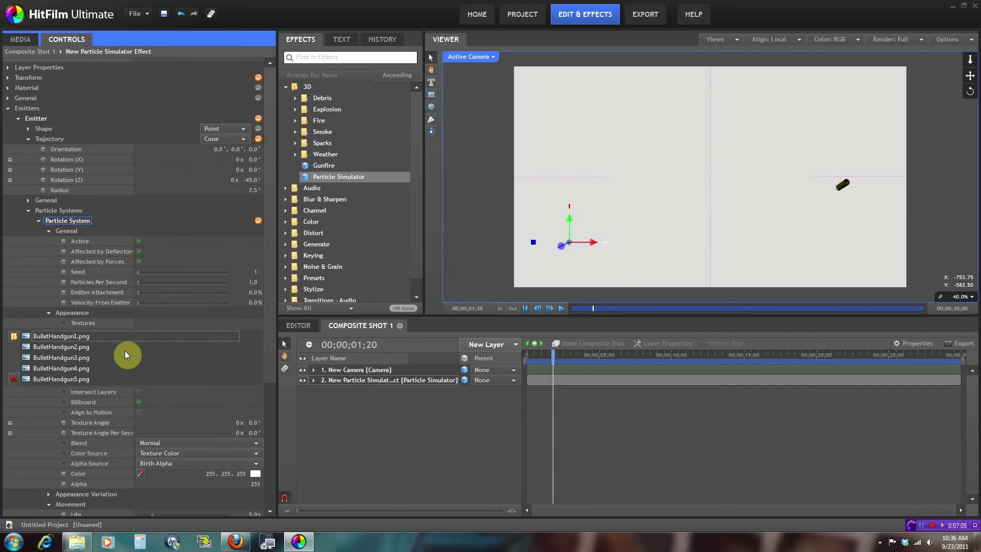
{"action": "scroll", "coordinate": [124, 373], "scroll_direction": "down", "scroll_amount": 3}
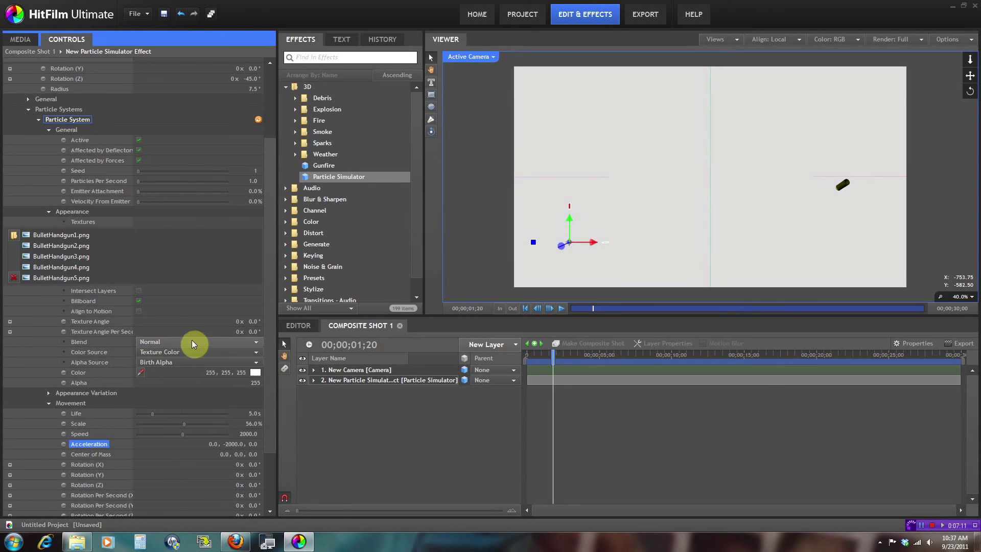
{"action": "left_click", "coordinate": [237, 332]}
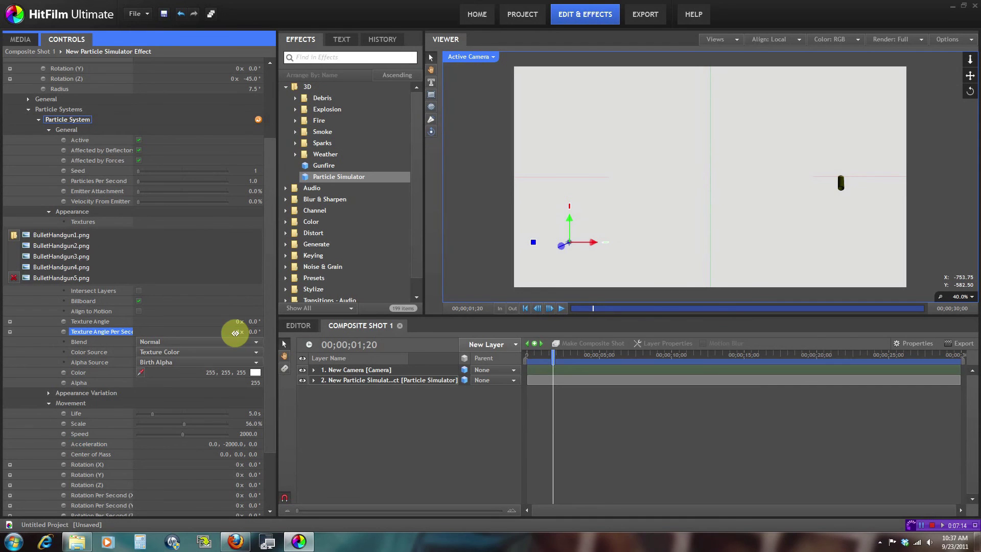
Step: Preview the spinning shells from near the start, then scrub to about four seconds
{"action": "left_click", "coordinate": [532, 358]}
{"action": "left_click", "coordinate": [560, 308]}
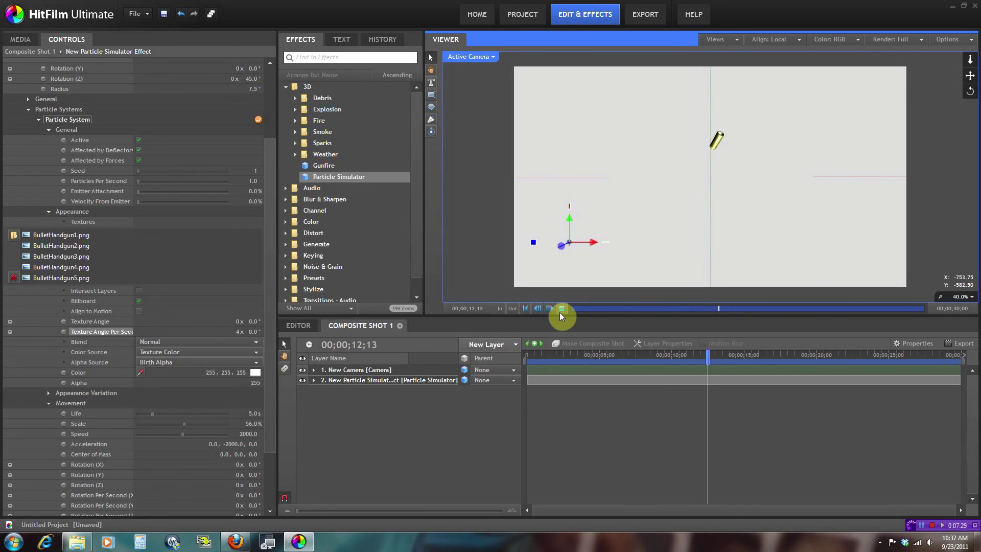
{"action": "left_click", "coordinate": [562, 308]}
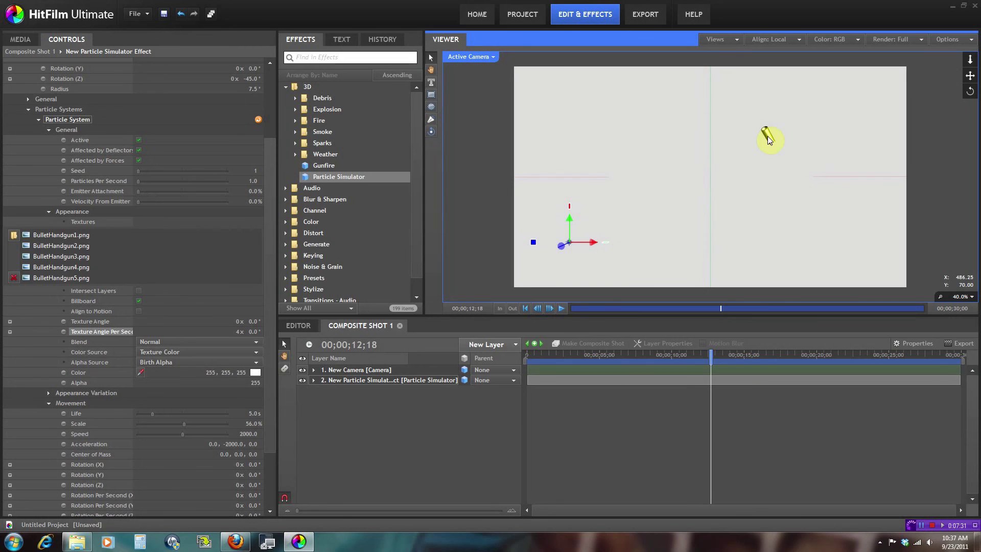
{"action": "left_click_drag", "start_coordinate": [531, 356], "coordinate": [606, 355]}
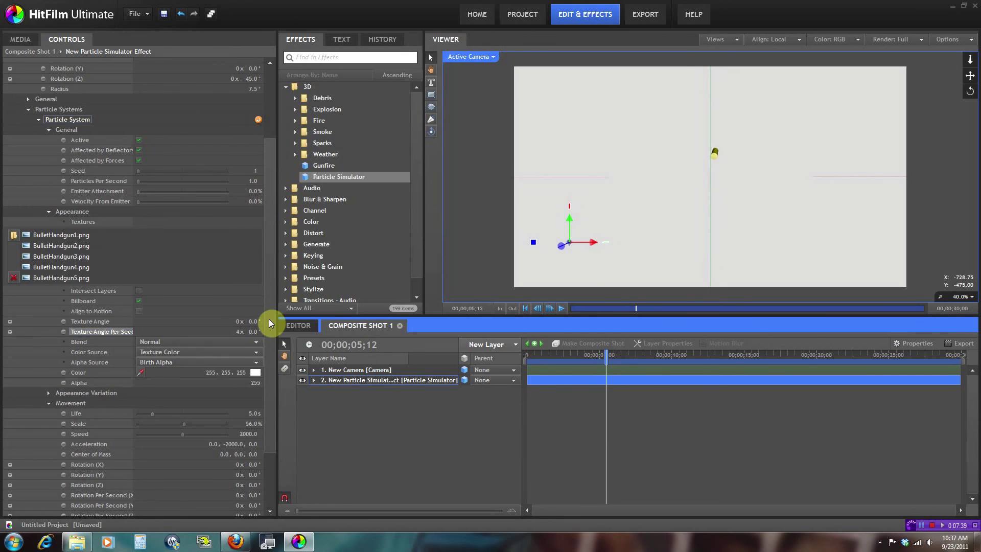
Step: Set Appearance Variation to Texture Angle 152° and Texture Angle Per Second 76°
{"action": "left_click_drag", "start_coordinate": [269, 319], "coordinate": [267, 367]}
{"action": "left_click", "coordinate": [48, 324]}
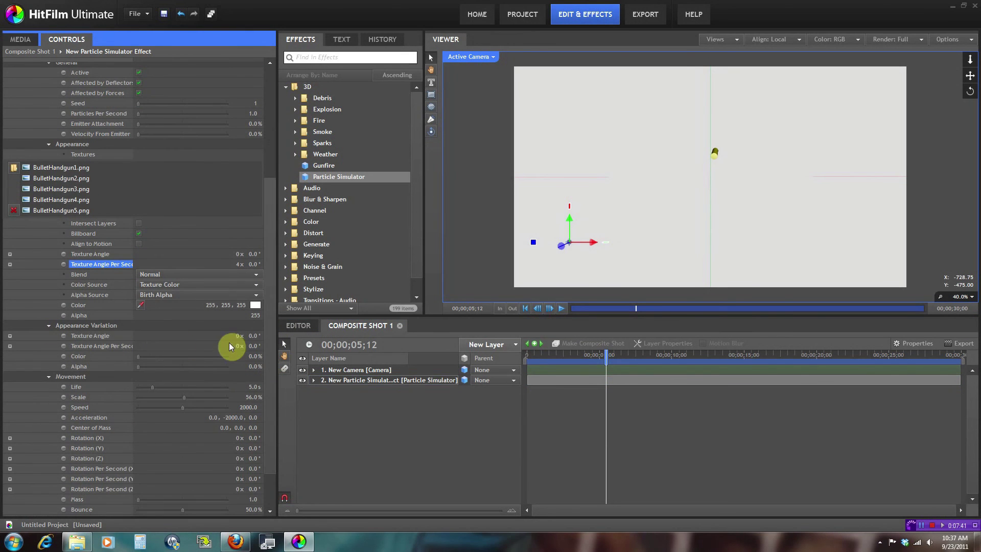
{"action": "left_click_drag", "start_coordinate": [253, 344], "coordinate": [332, 342]}
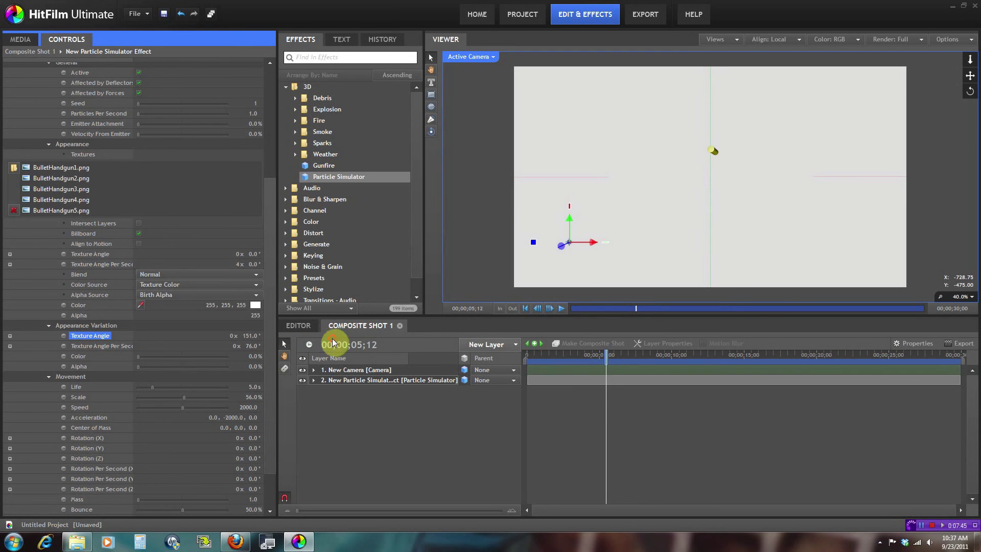
Step: Replay the preview from the start to watch the varied shells
{"action": "left_click", "coordinate": [532, 354]}
{"action": "left_click", "coordinate": [562, 308]}
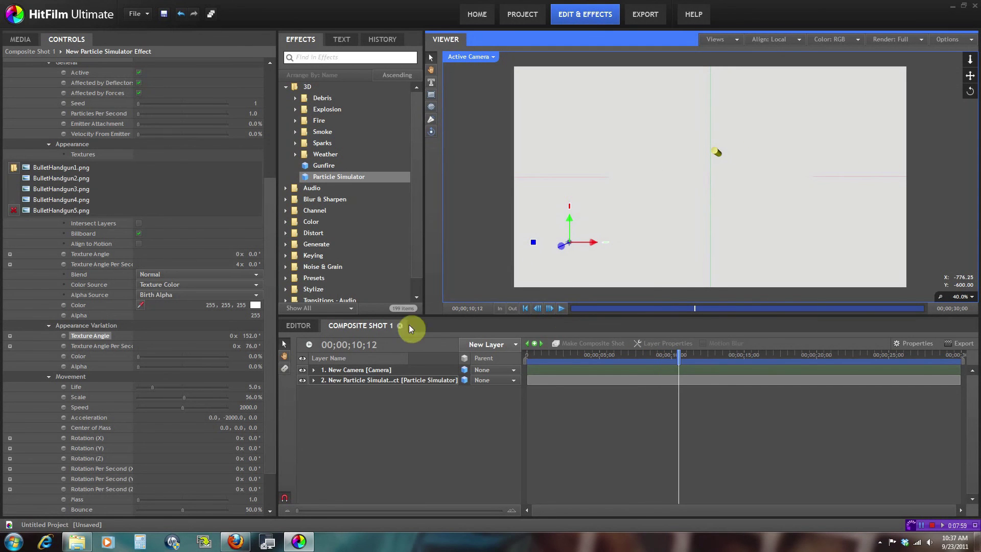
{"action": "scroll", "coordinate": [100, 244], "scroll_direction": "up", "scroll_amount": 5}
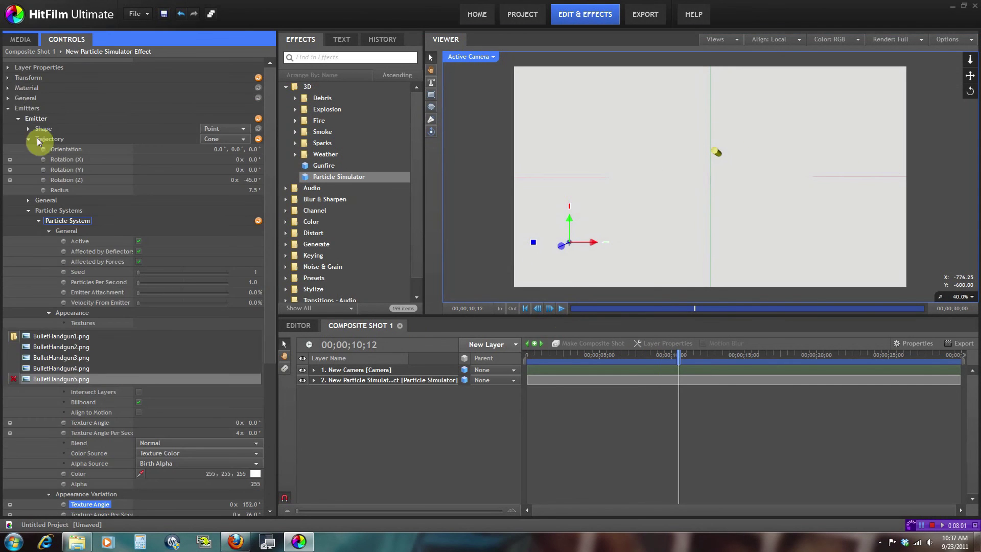
Step: Tick Motion Blur in the particle layer's Layer Properties and replay from the start
{"action": "left_click", "coordinate": [8, 67]}
{"action": "left_click", "coordinate": [139, 88]}
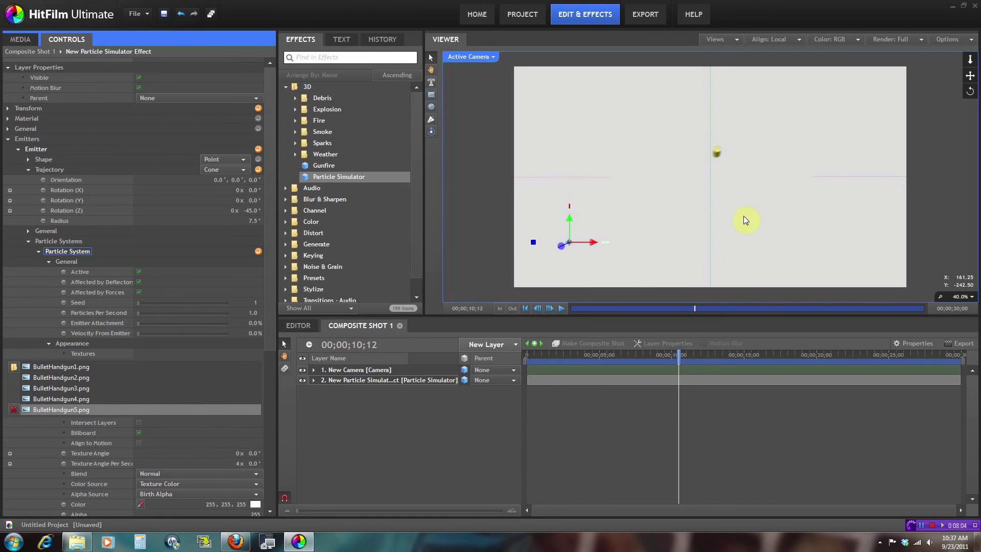
{"action": "mouse_move", "coordinate": [545, 356]}
{"action": "left_mouse_down"}
{"action": "mouse_move", "coordinate": [558, 352]}
{"action": "mouse_move", "coordinate": [526, 353]}
{"action": "left_mouse_up"}
{"action": "left_click", "coordinate": [562, 310]}
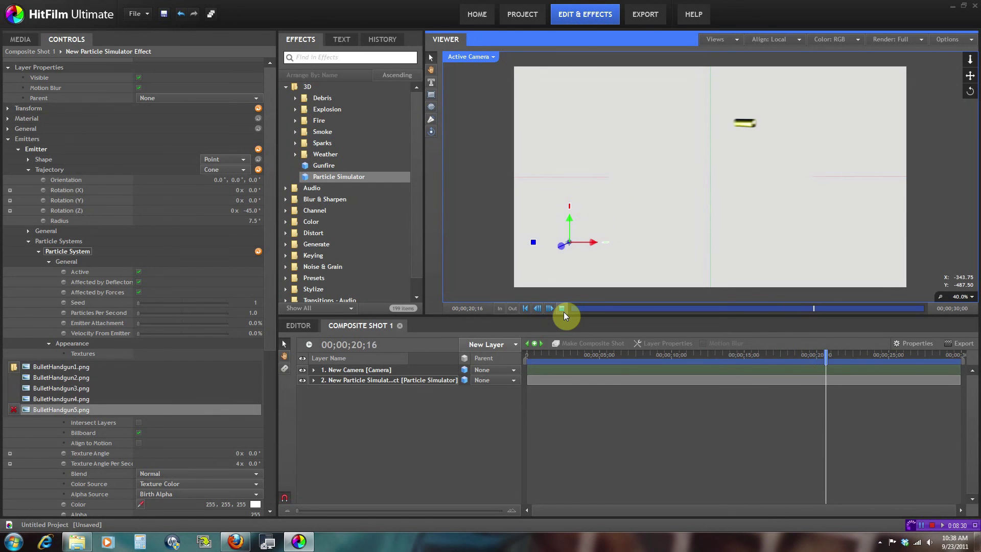
Step: In Composite Shot Properties > Advanced, set Shutter Angle 500 and Shutter Phase -200
{"action": "left_click", "coordinate": [562, 309]}
{"action": "left_click", "coordinate": [907, 344]}
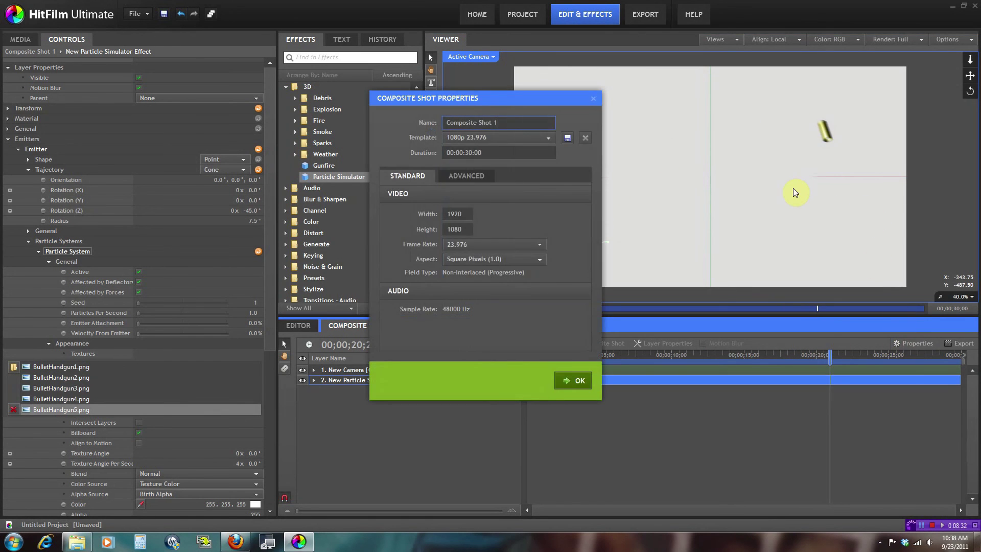
{"action": "left_click", "coordinate": [458, 176]}
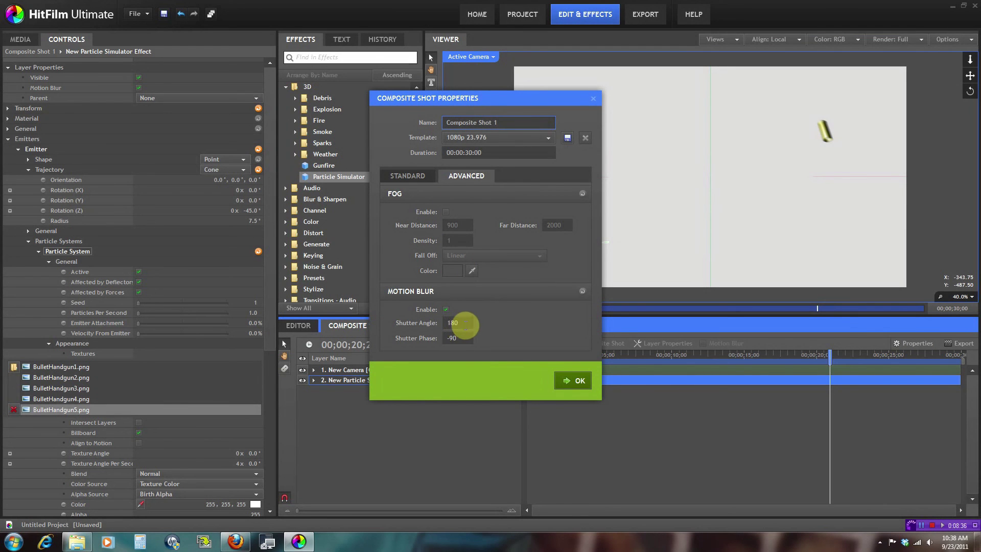
{"action": "left_click", "coordinate": [463, 324]}
{"action": "left_click_drag", "start_coordinate": [464, 324], "coordinate": [437, 331]}
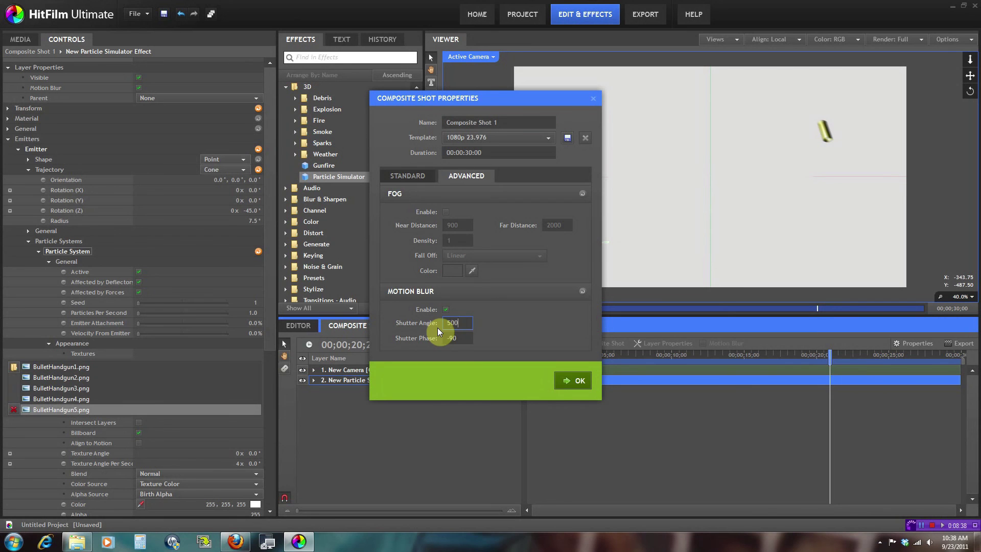
{"action": "type", "text": "500"}
{"action": "double_click", "coordinate": [452, 338]}
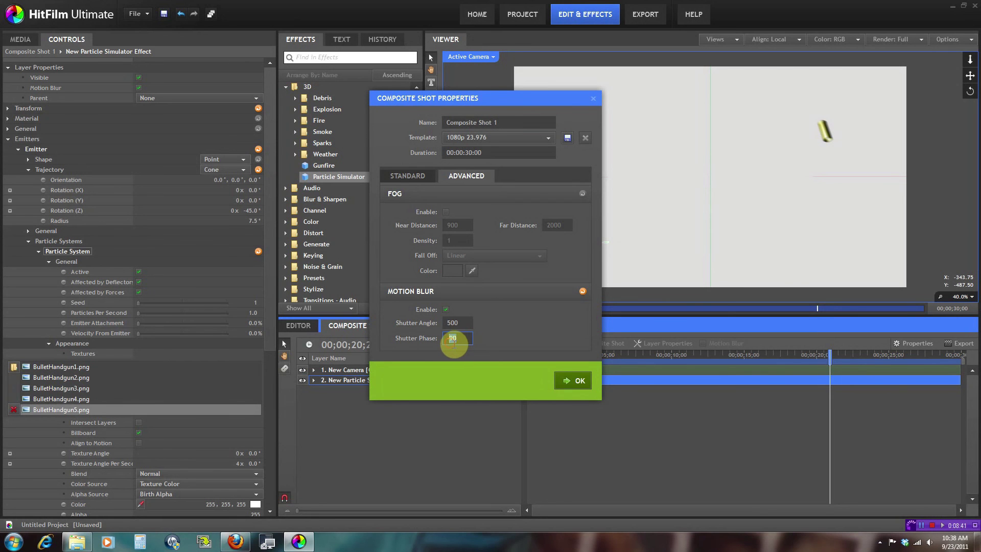
{"action": "type", "text": "-200"}
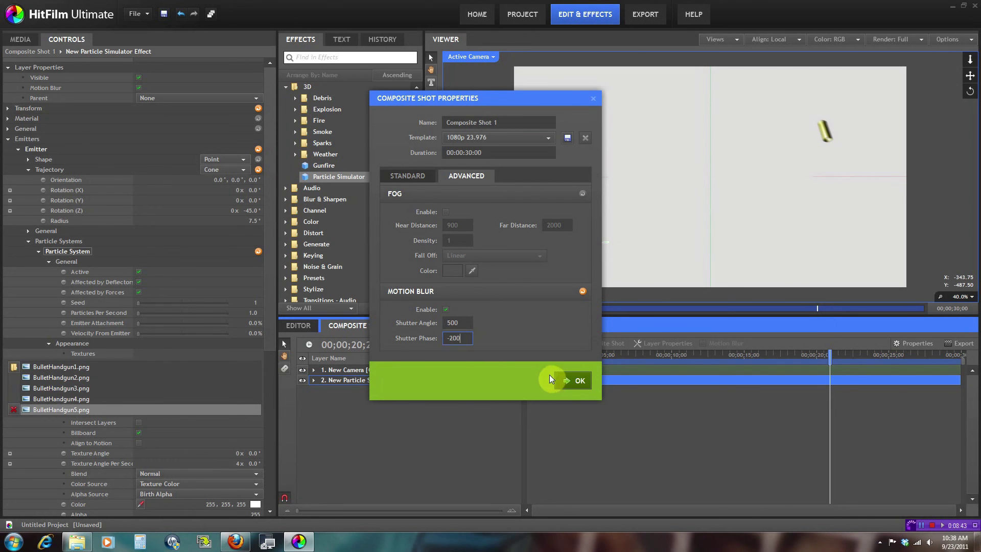
{"action": "left_click", "coordinate": [562, 380]}
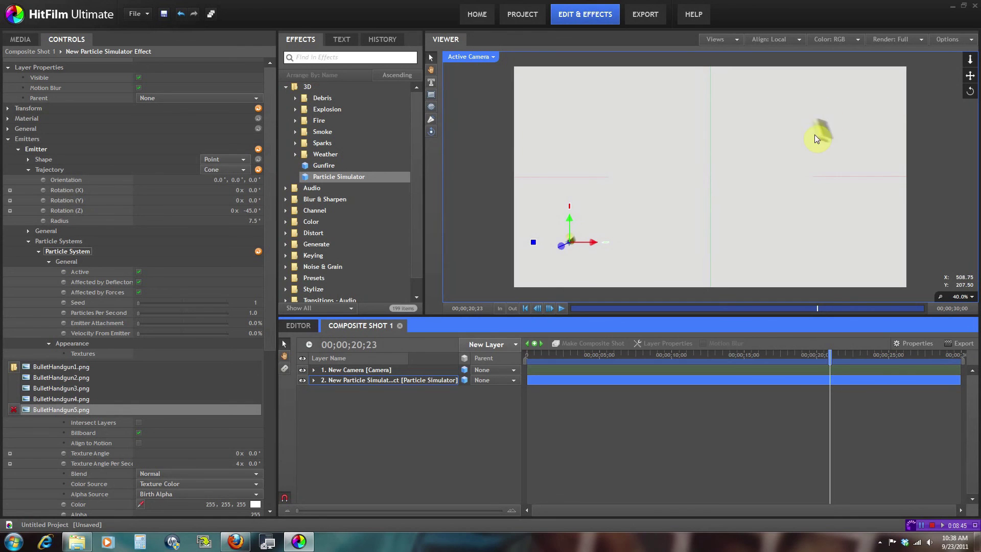
{"action": "left_click_drag", "start_coordinate": [544, 354], "coordinate": [634, 355]}
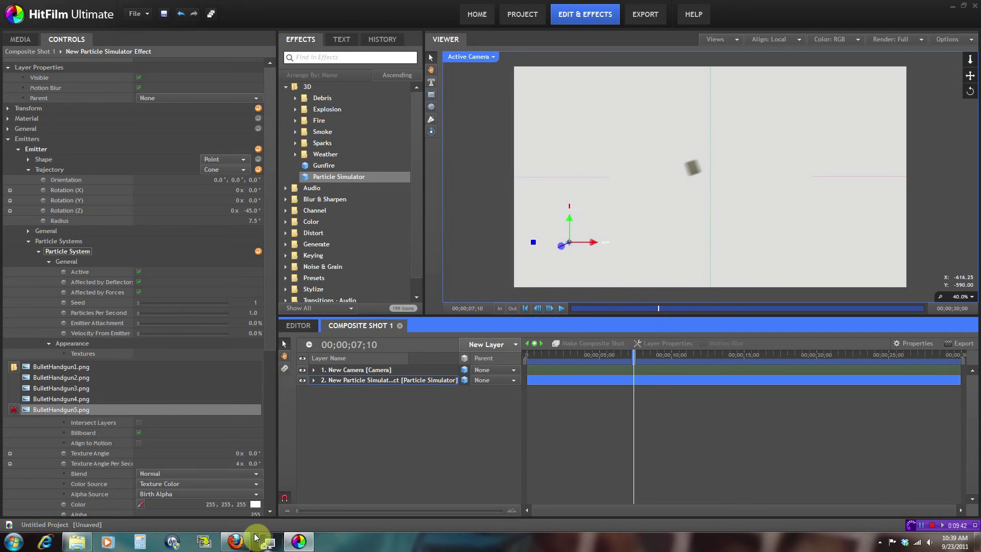
Step: Switch to Firefox and browse the RodyPolis presets page showing the Handgun Bullet Shells pack
{"action": "left_click", "coordinate": [235, 540]}
{"action": "scroll", "coordinate": [206, 340], "scroll_direction": "up", "scroll_amount": 4}
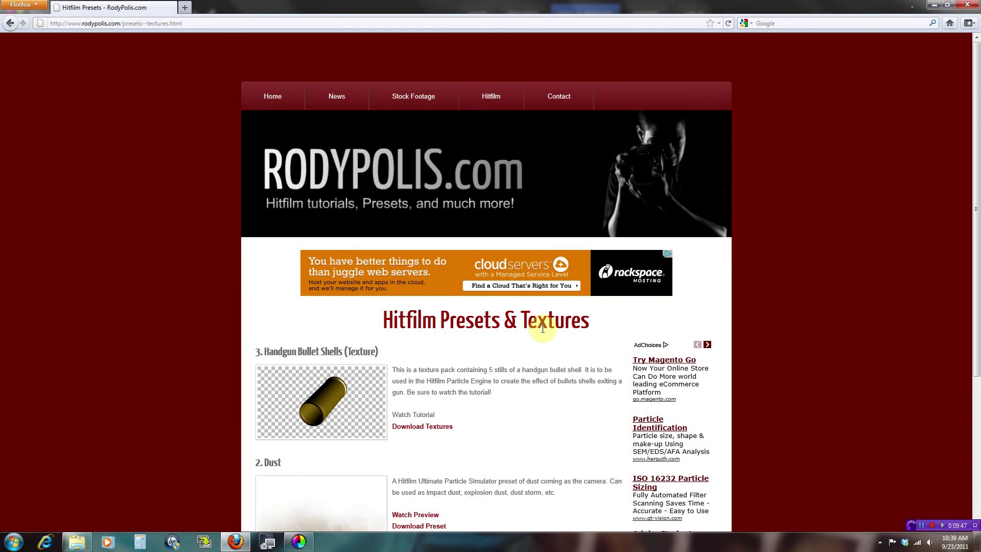
{"action": "scroll", "coordinate": [544, 332], "scroll_direction": "down", "scroll_amount": 4}
{"action": "scroll", "coordinate": [544, 332], "scroll_direction": "down", "scroll_amount": 2}
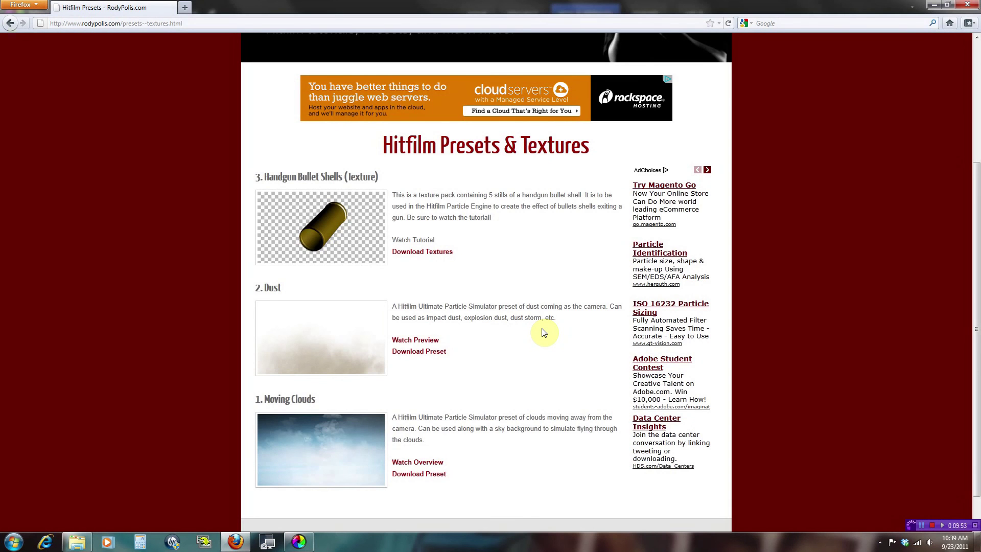
{"action": "scroll", "coordinate": [544, 332], "scroll_direction": "up", "scroll_amount": 6}
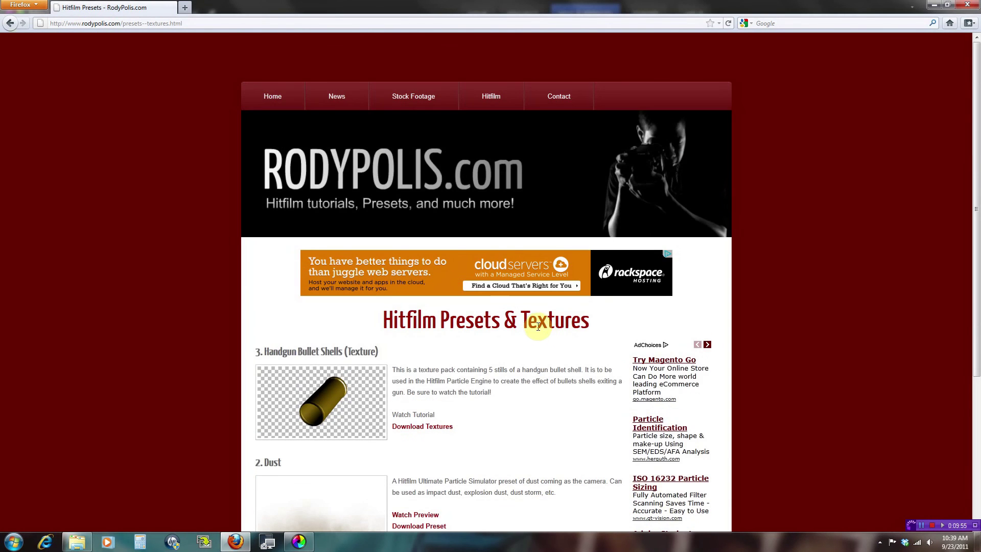